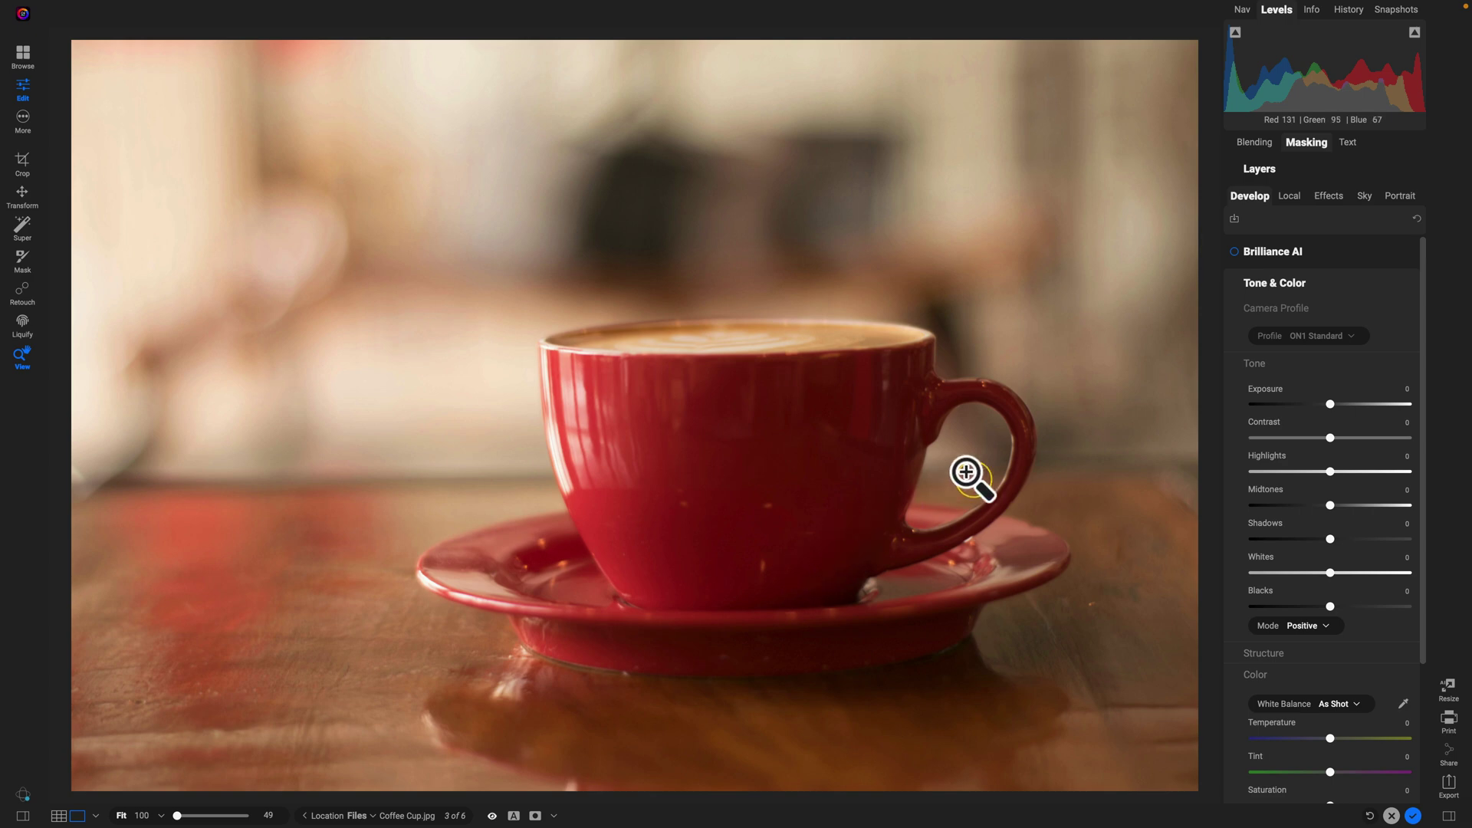
Step: Create a new local adjustment layer whose mask starts as a Quick Mask AI mask
left_click(1285, 197)
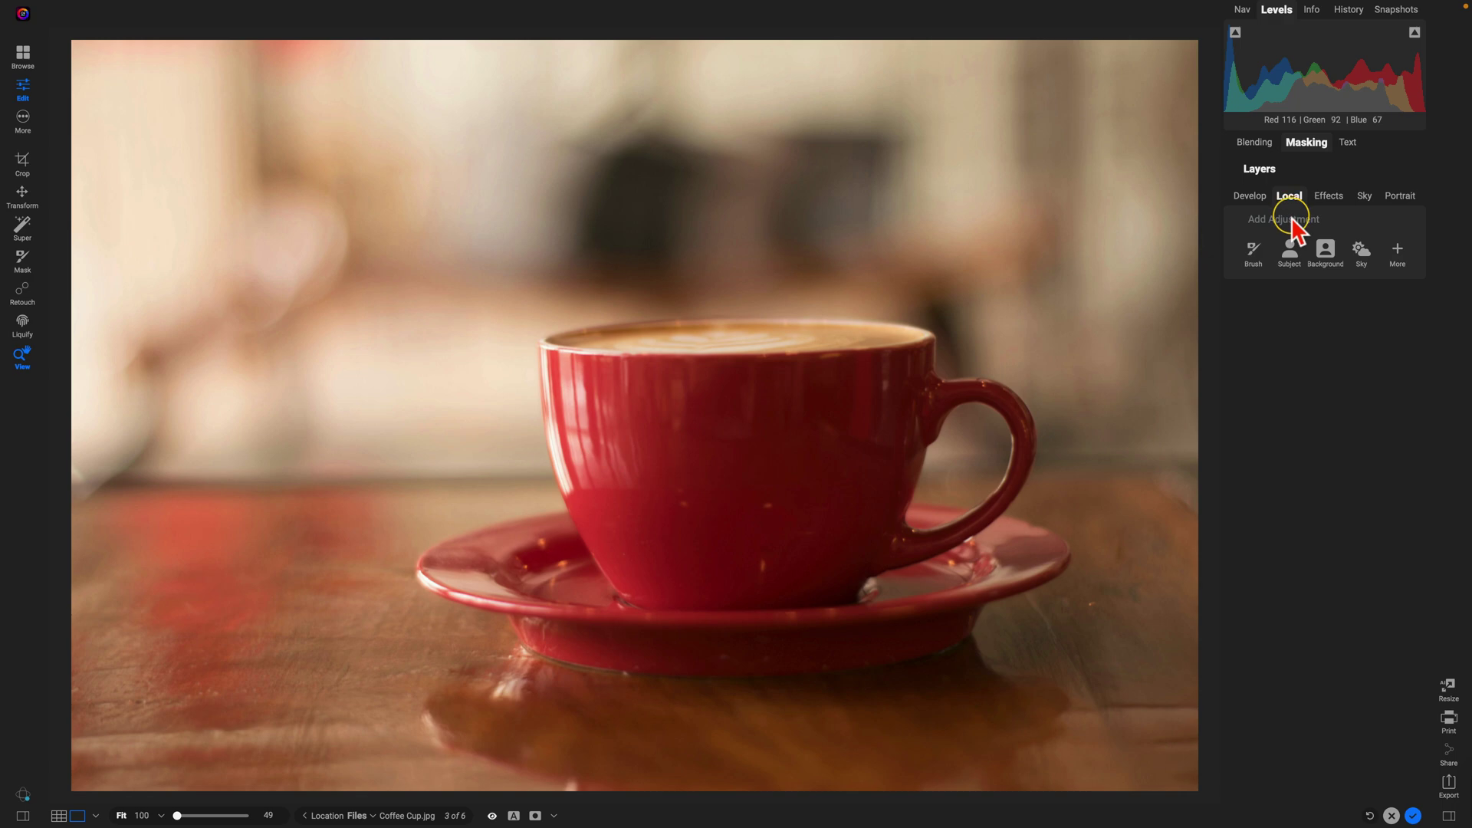
left_click(1400, 257)
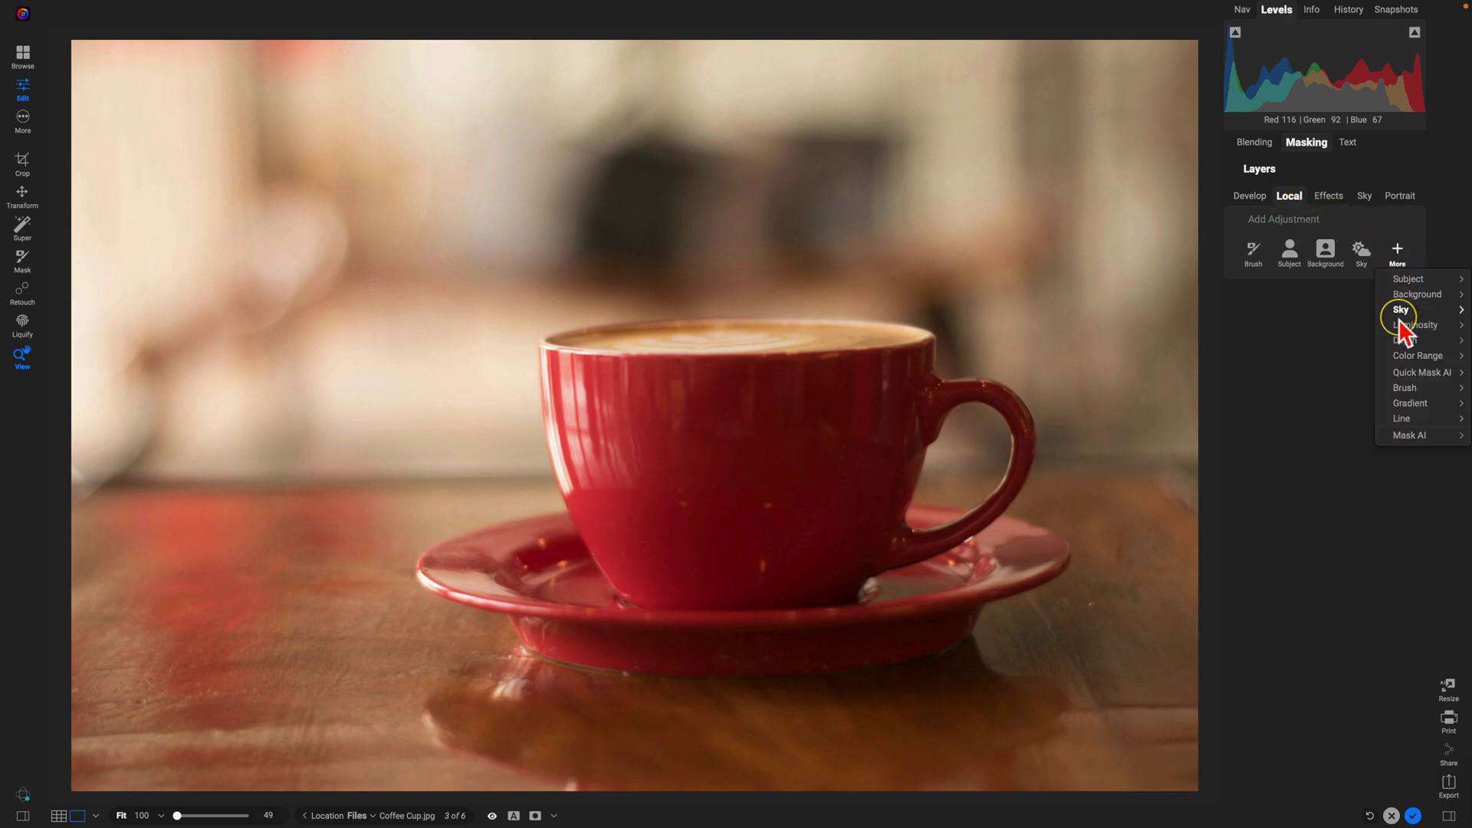
left_click(1415, 374)
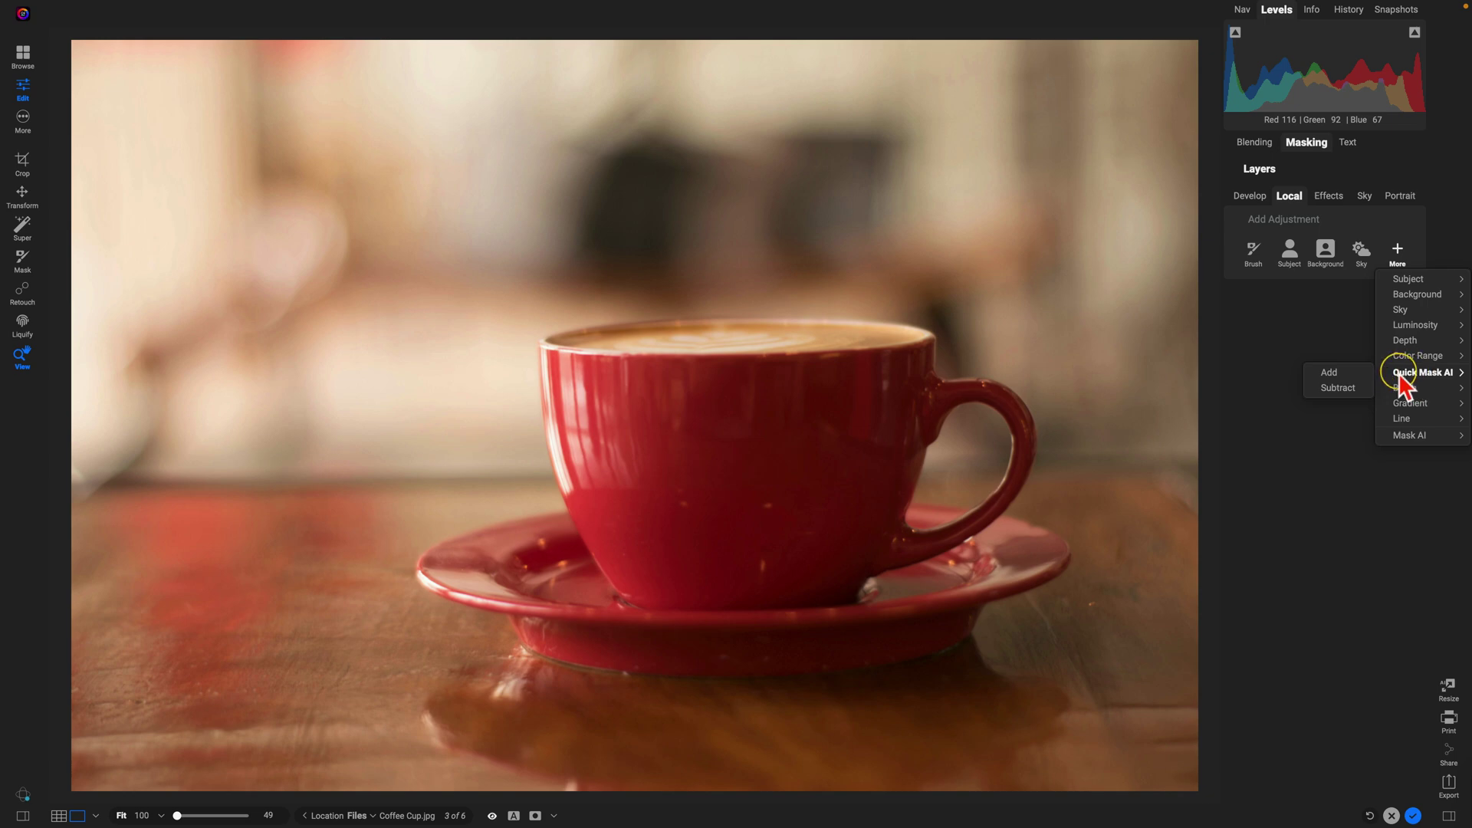
left_click(1333, 374)
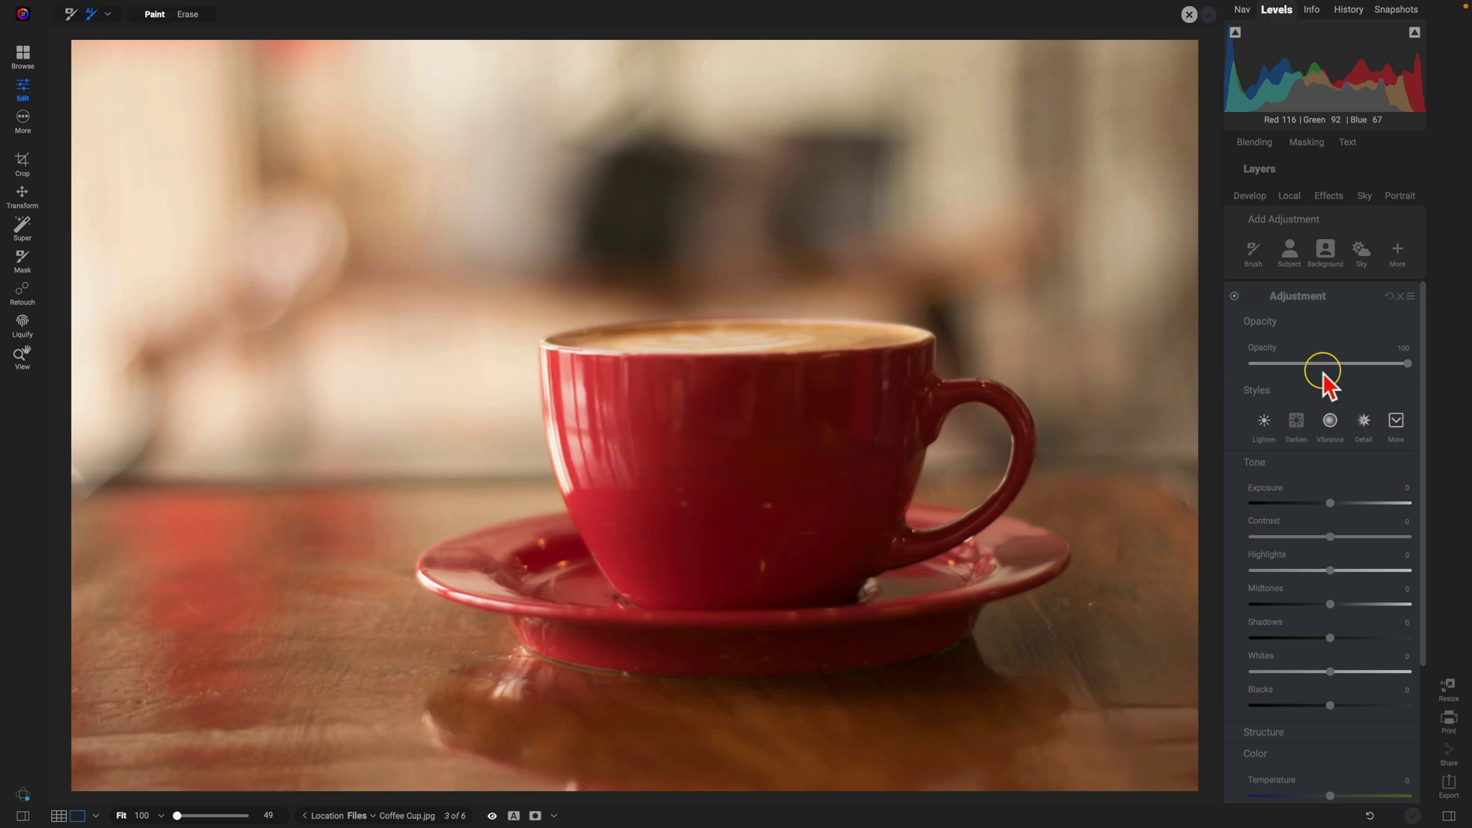
Step: Mark the cup and saucer rim with Quick Mask AI boxes, exclude the table, and apply
key("ctrl+m")
left_click_drag(649, 491, 1074, 690)
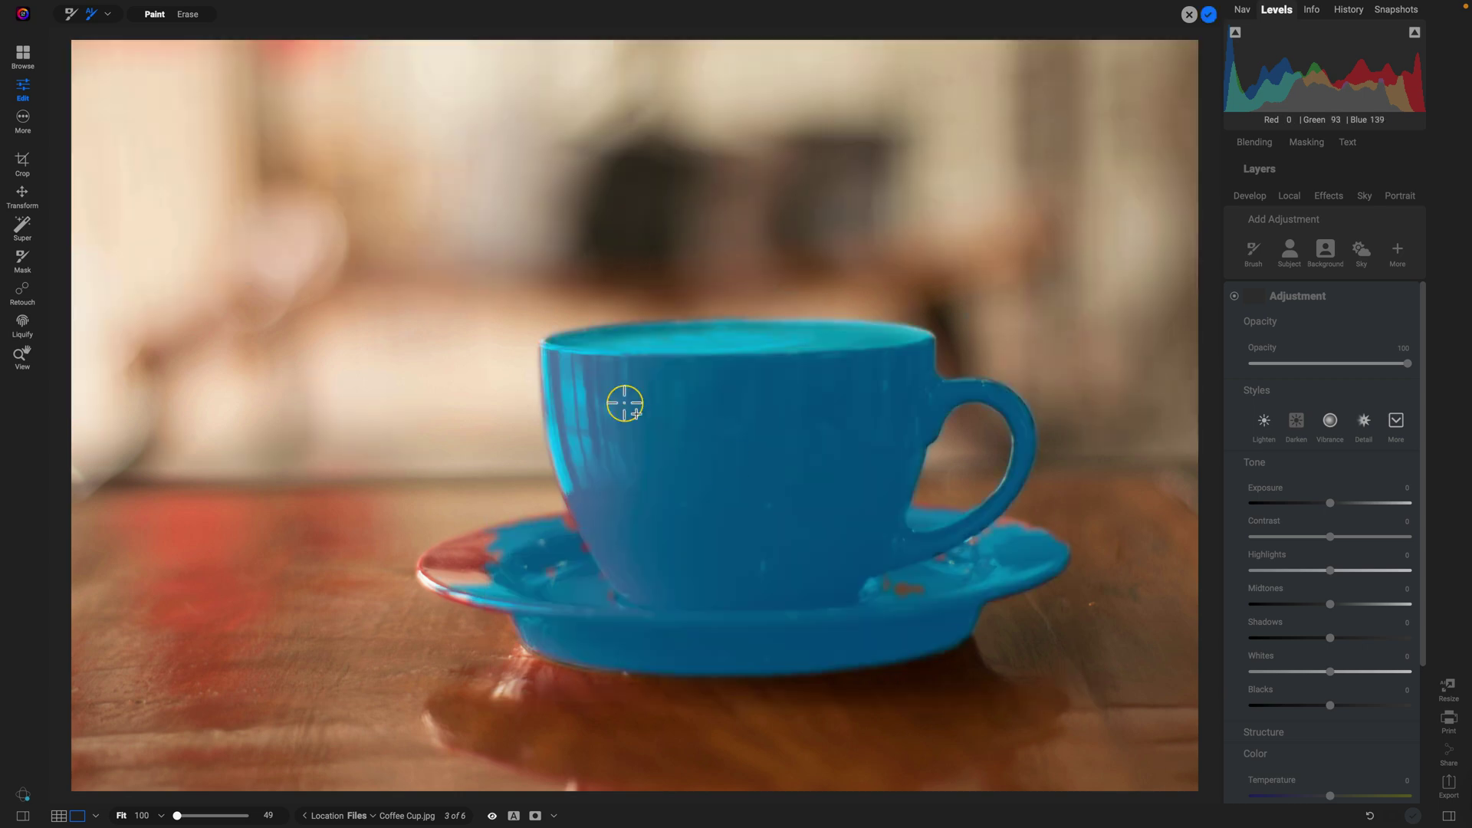
left_click_drag(369, 484, 780, 706)
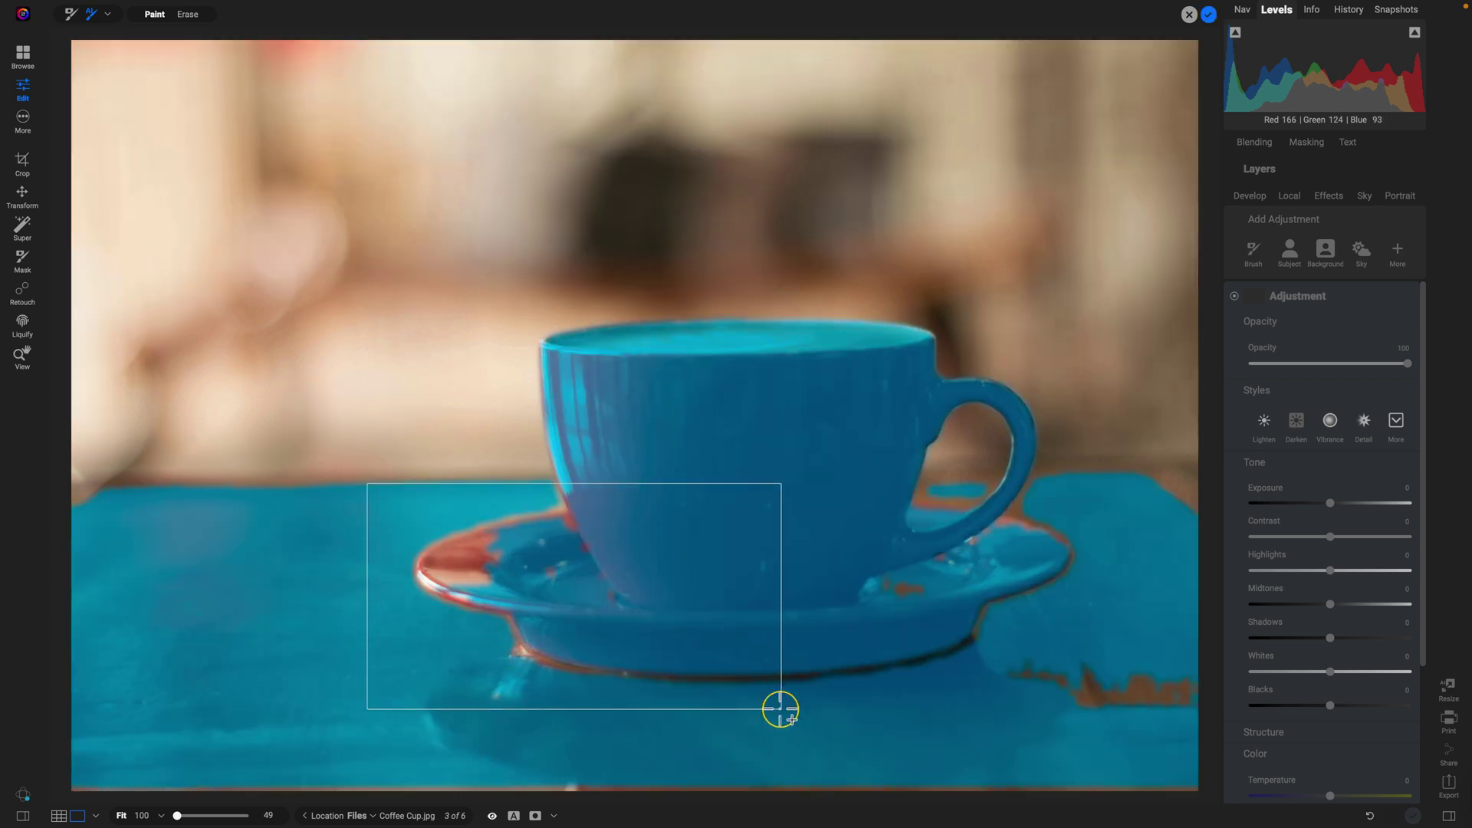
left_click_drag(862, 514, 1097, 645)
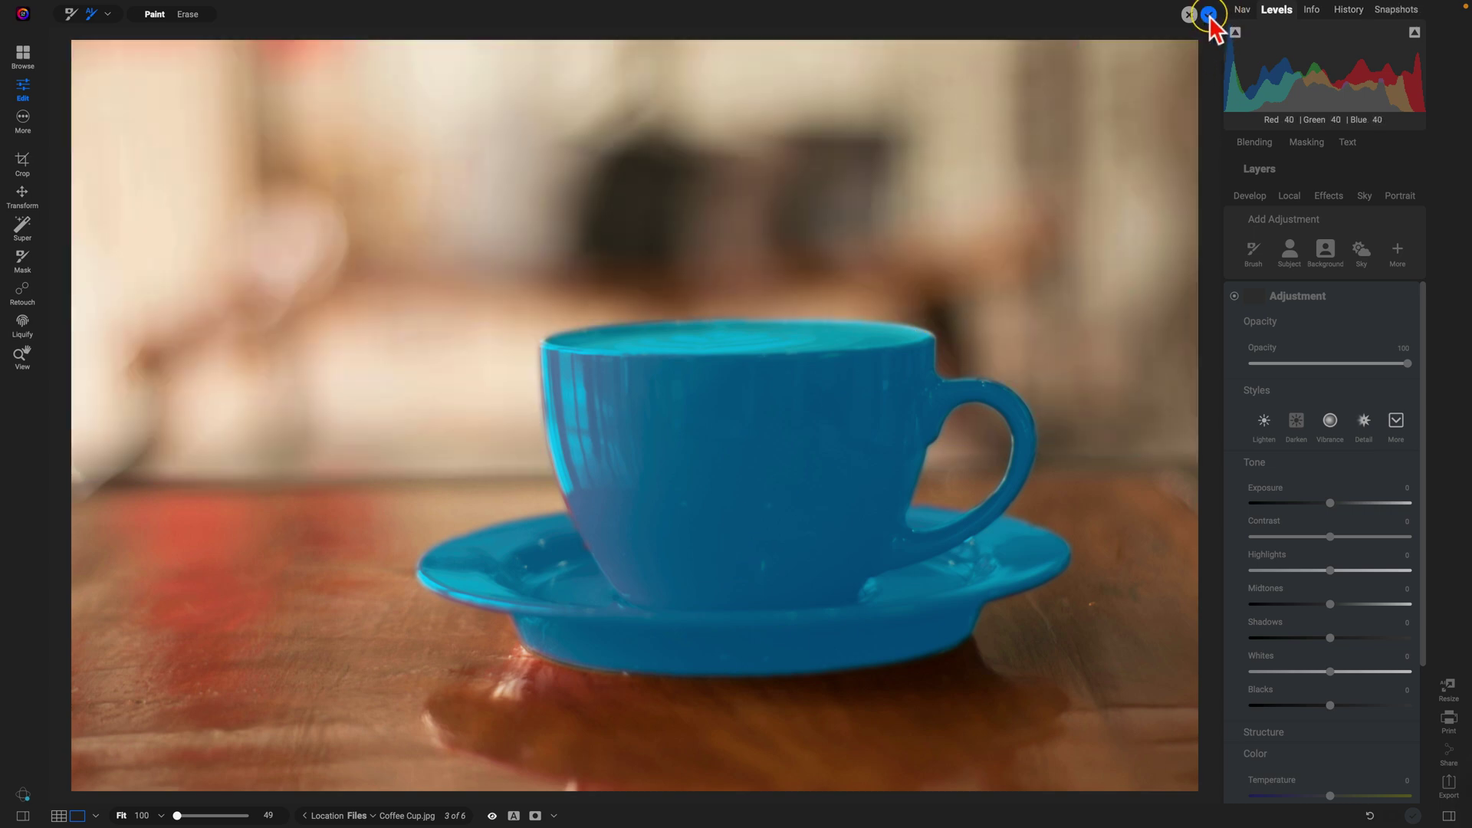
left_click(1210, 14)
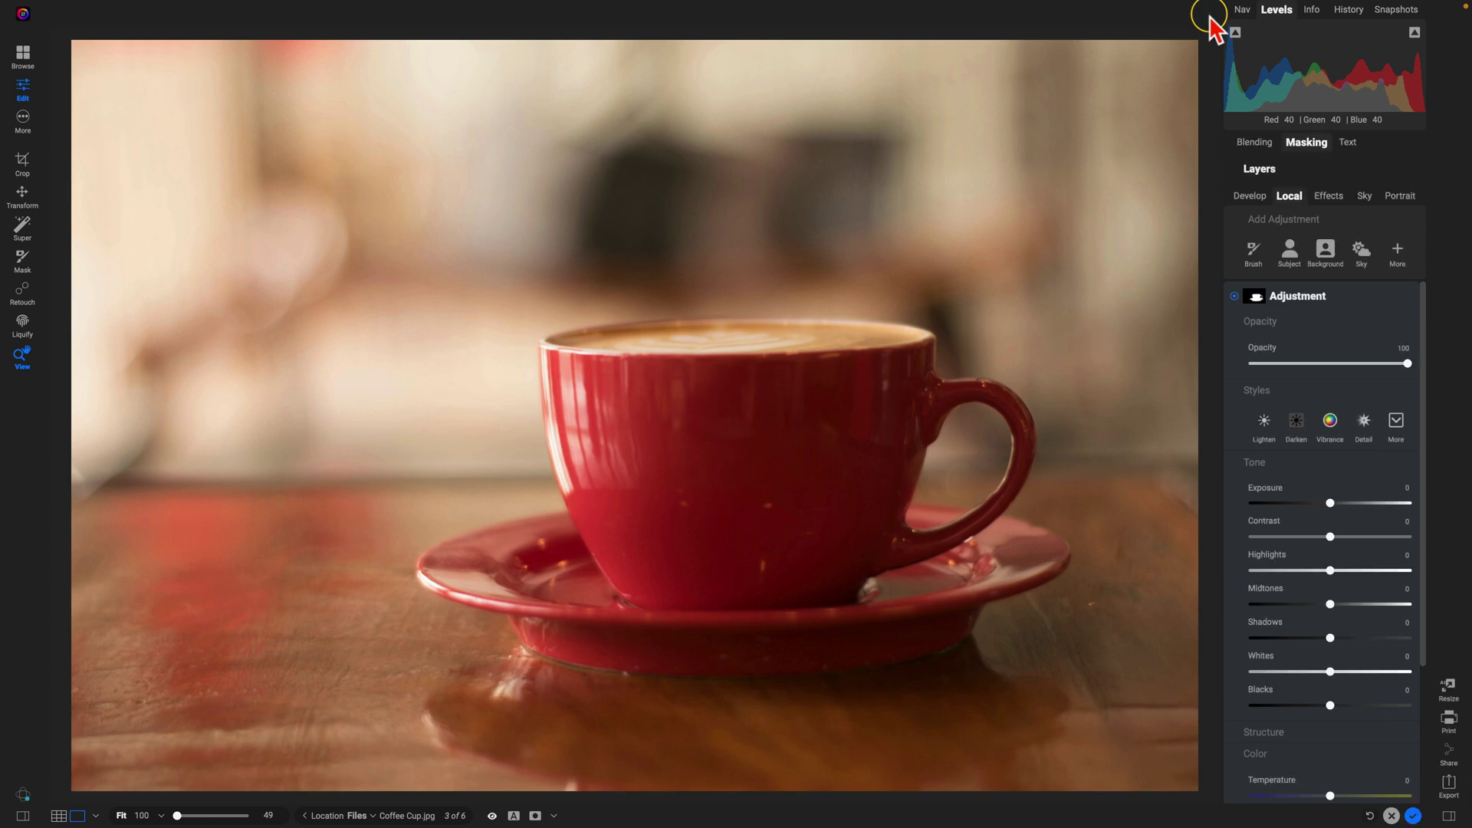
Step: Check the cup-and-saucer mask by toggling the black-and-white mask view
key("ctrl+m")
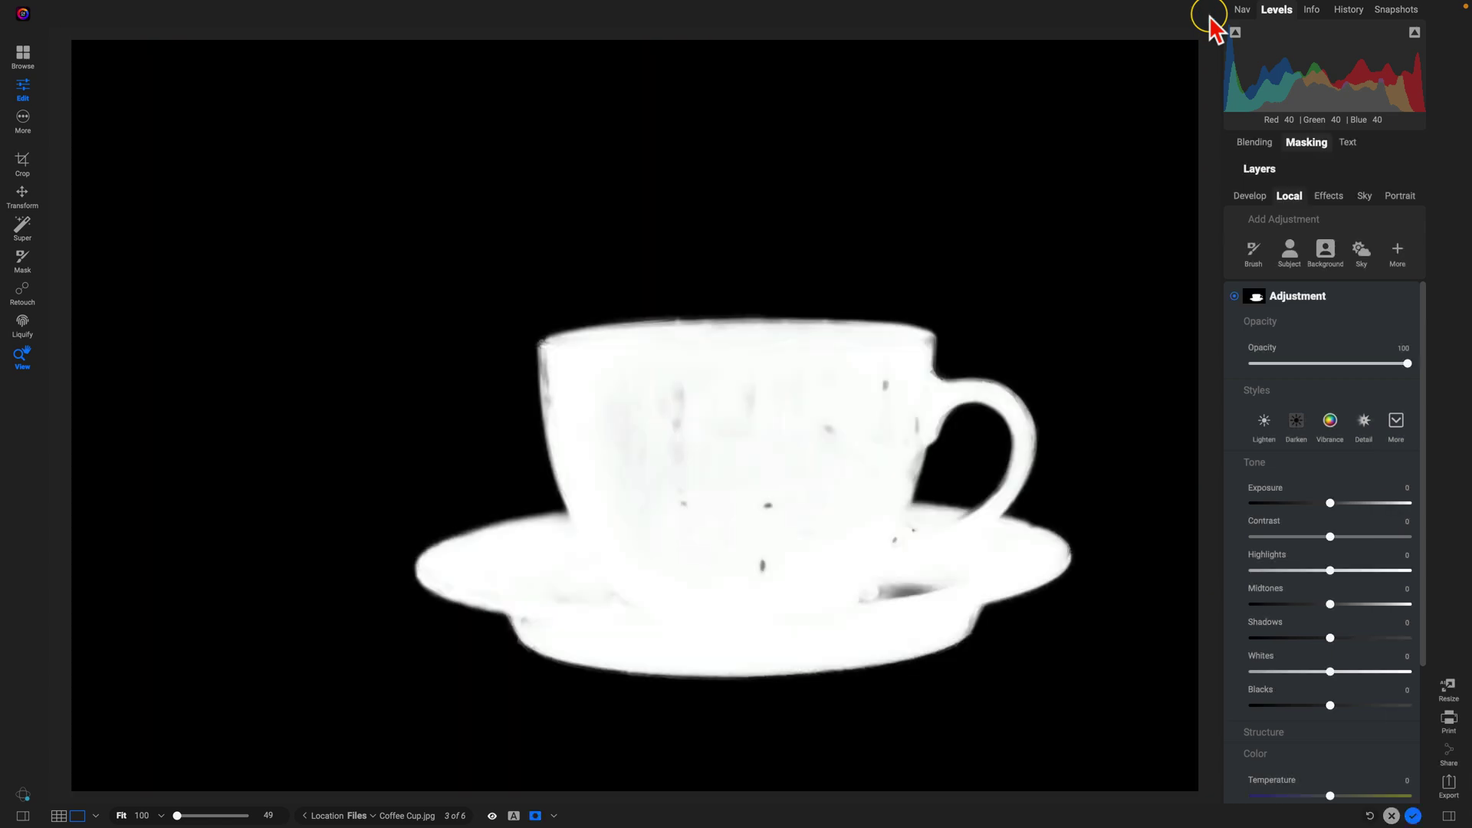
key("ctrl+m")
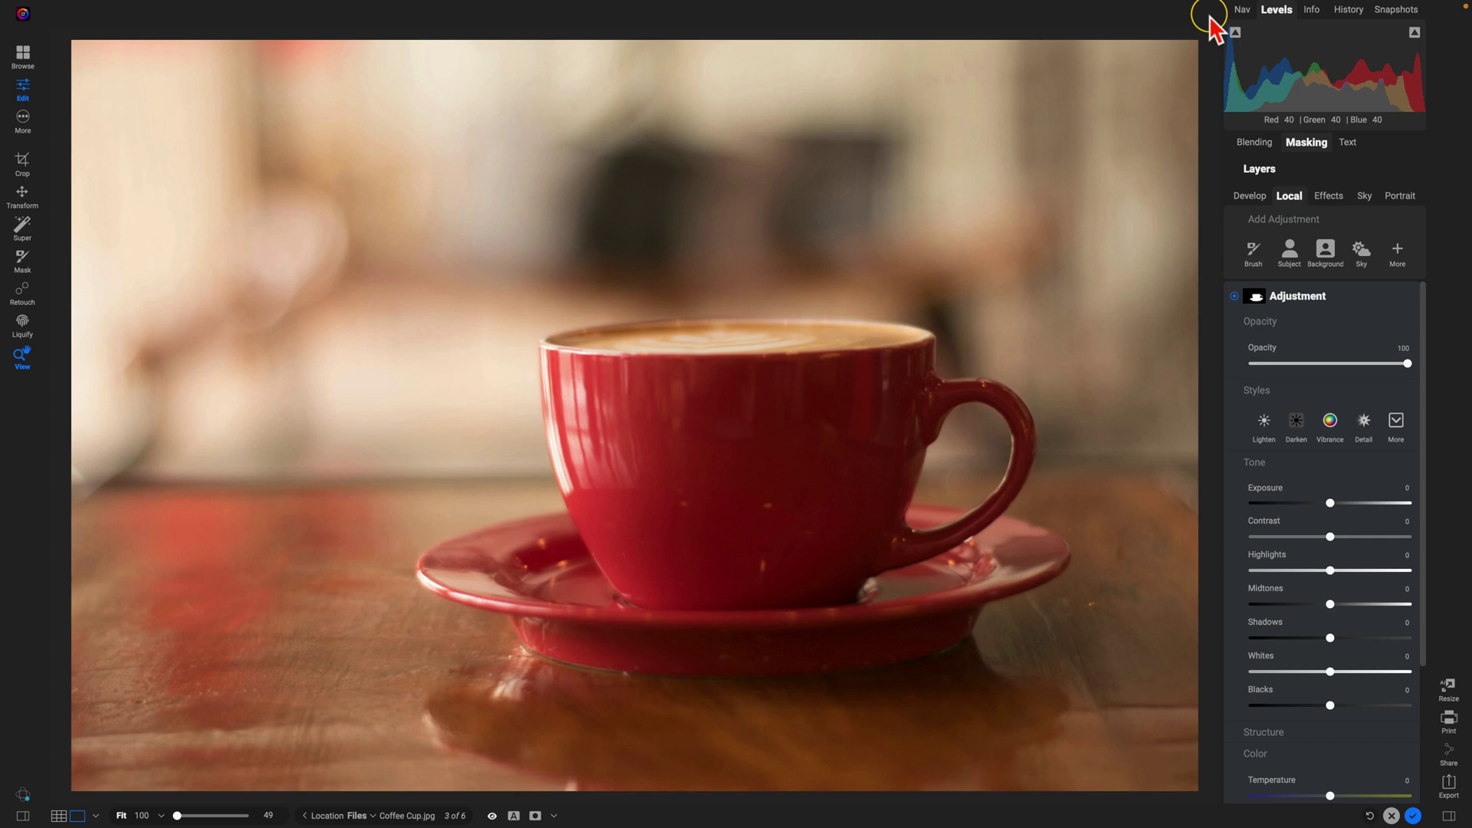
key("ctrl+m")
key("ctrl+m")
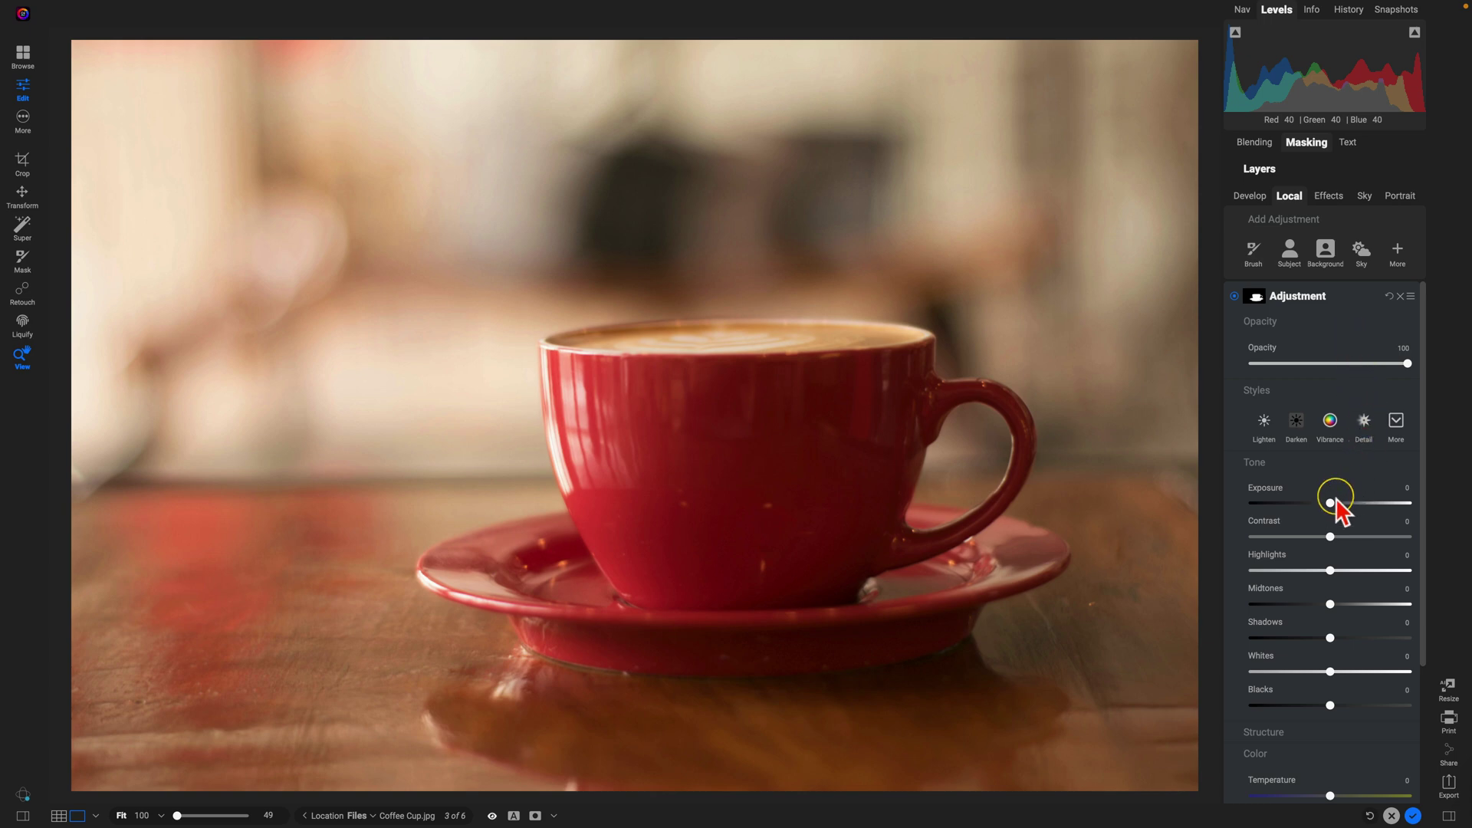
Step: Raise the adjustment's Exposure to 1 and test the Opacity slider
left_click_drag(1335, 504, 1350, 508)
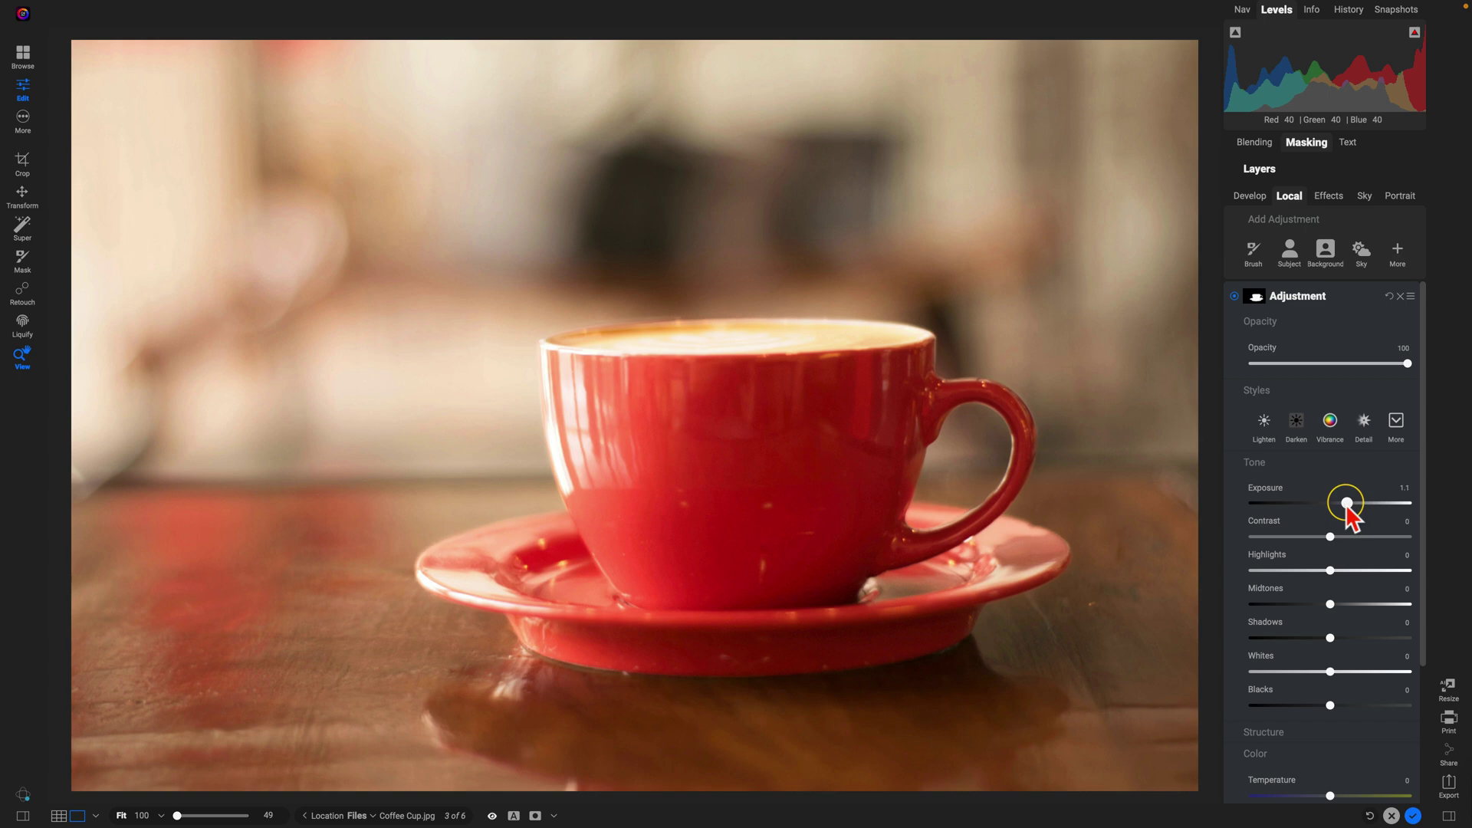
left_click_drag(1348, 507, 1347, 507)
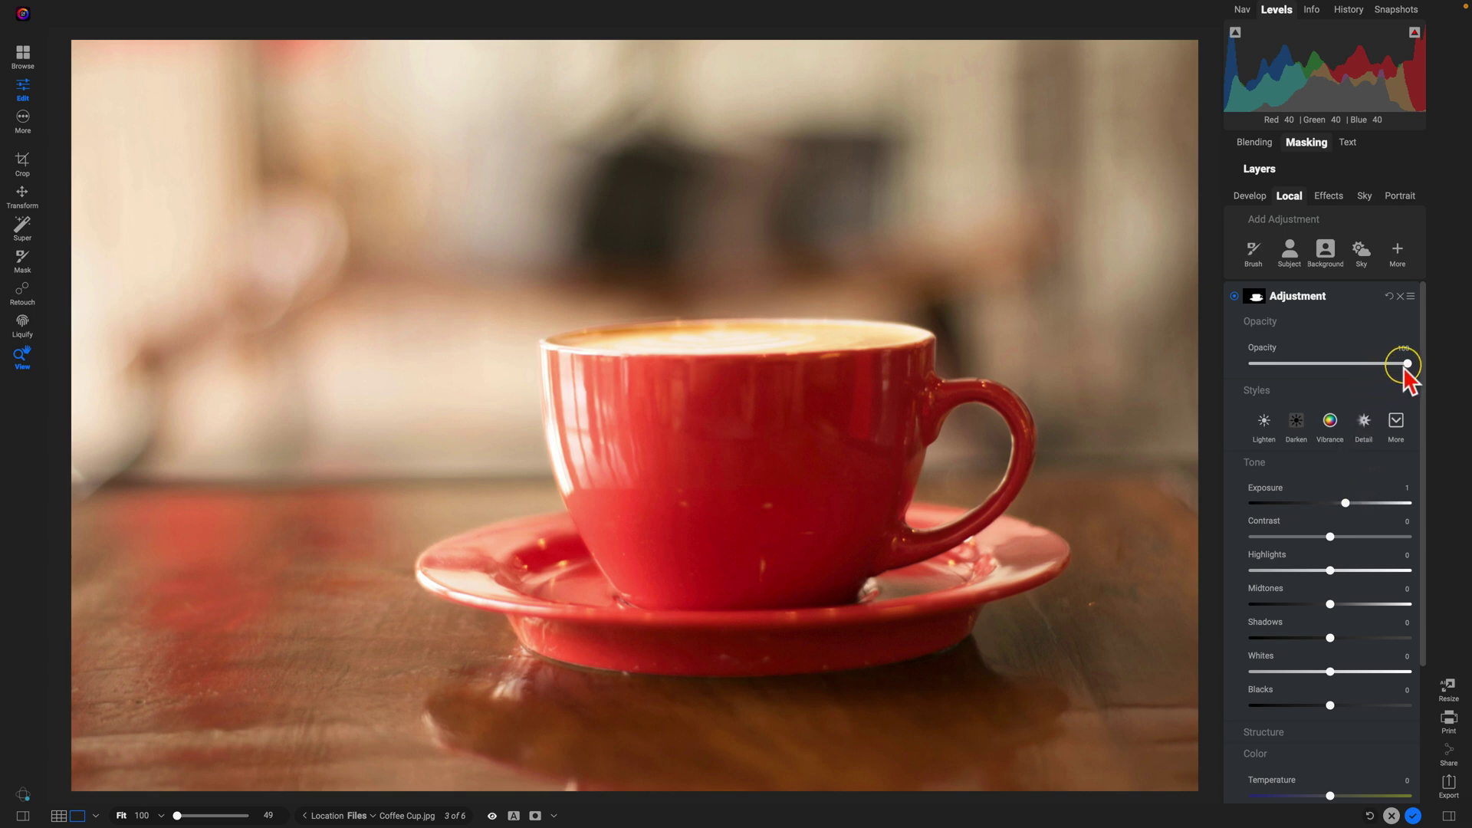
mouse_move(1407, 365)
left_mouse_down()
mouse_move(1252, 382)
mouse_move(1418, 368)
left_mouse_up()
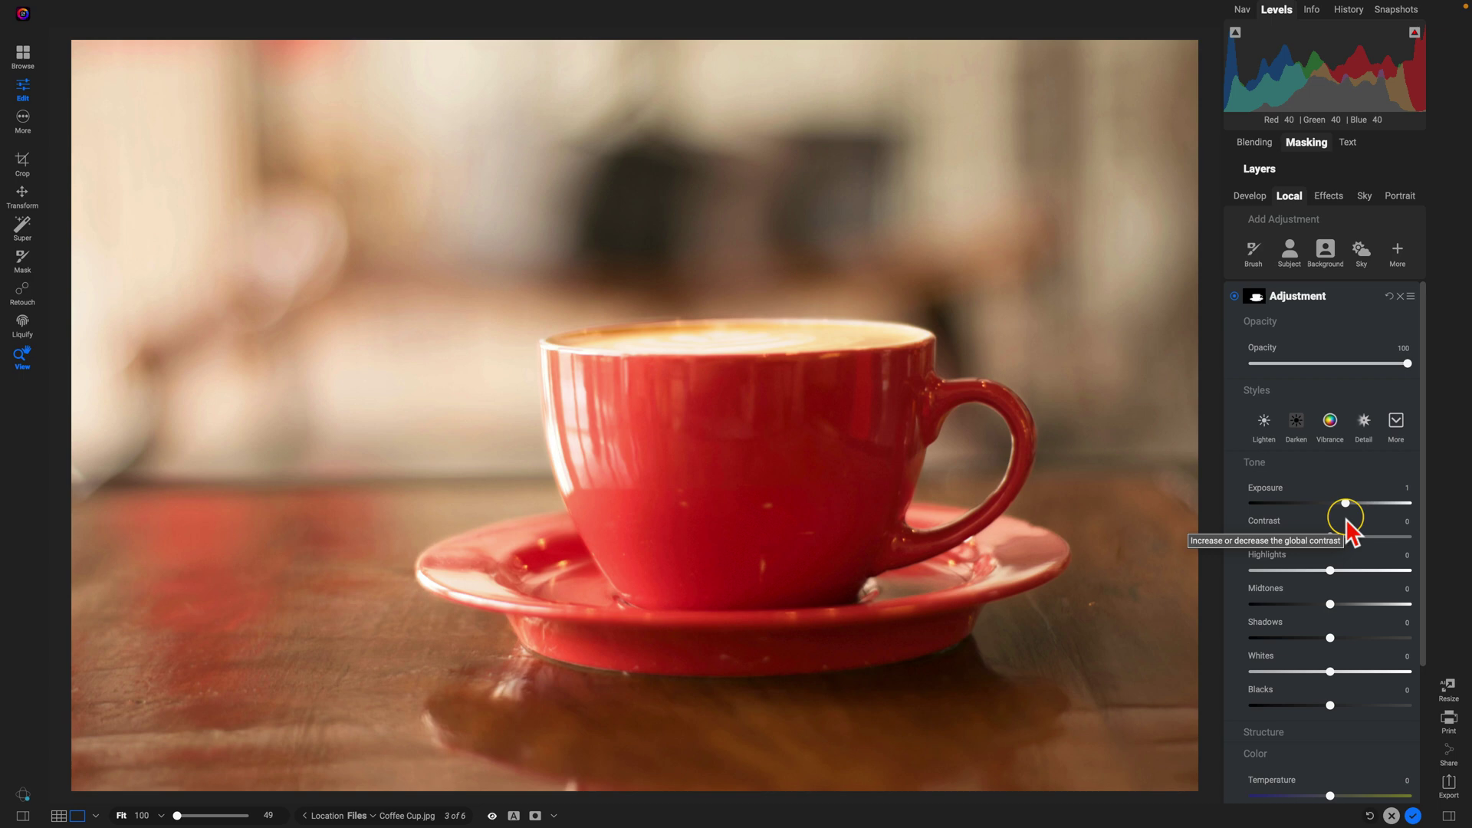
Step: Toggle the layer's visibility to compare the cup before and after brightening, leaving it on
left_click(1235, 297)
left_click(1235, 296)
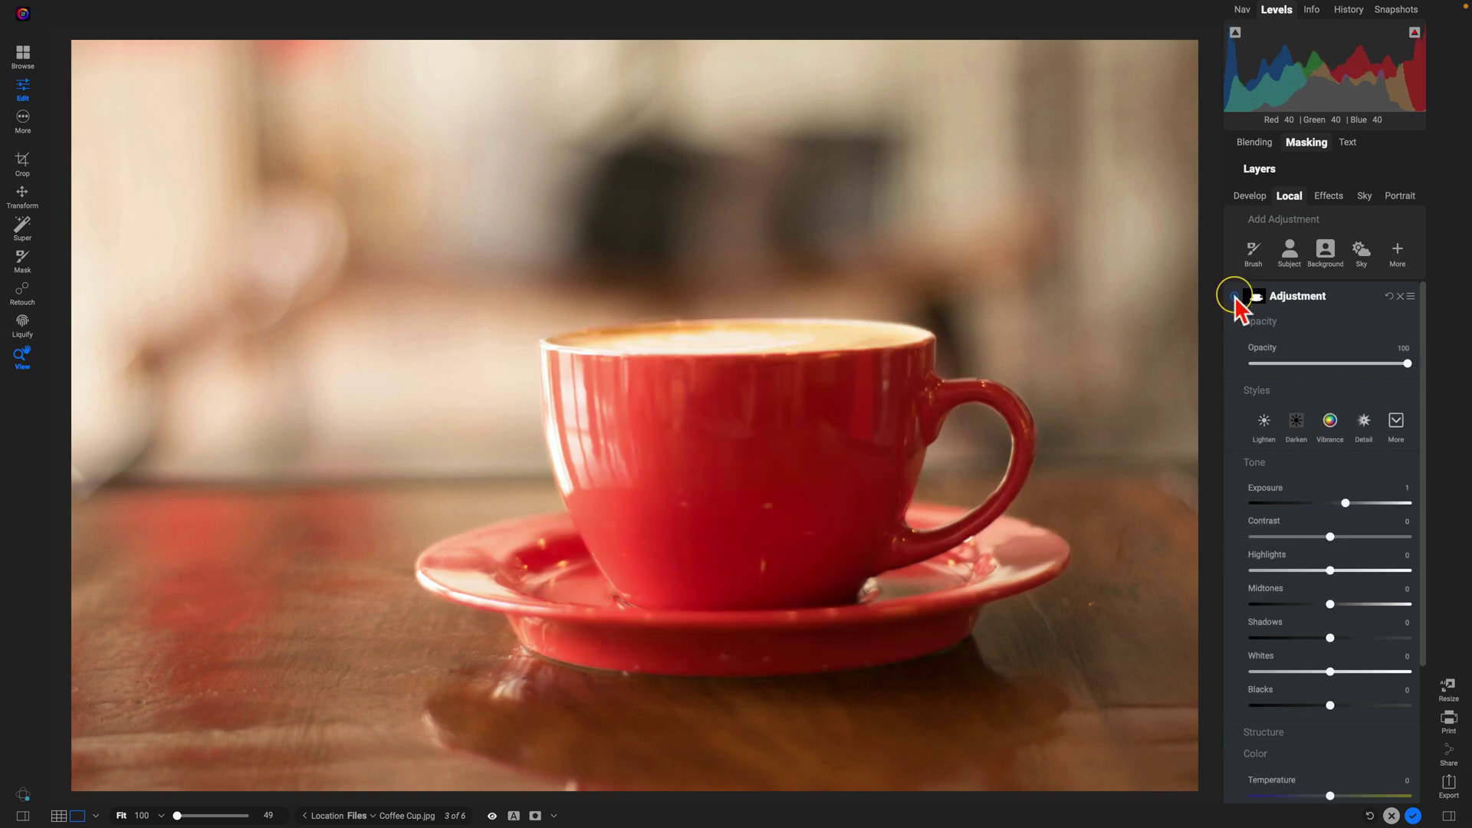
left_click(1235, 296)
left_click(1235, 296)
left_click(1235, 296)
left_click(1234, 296)
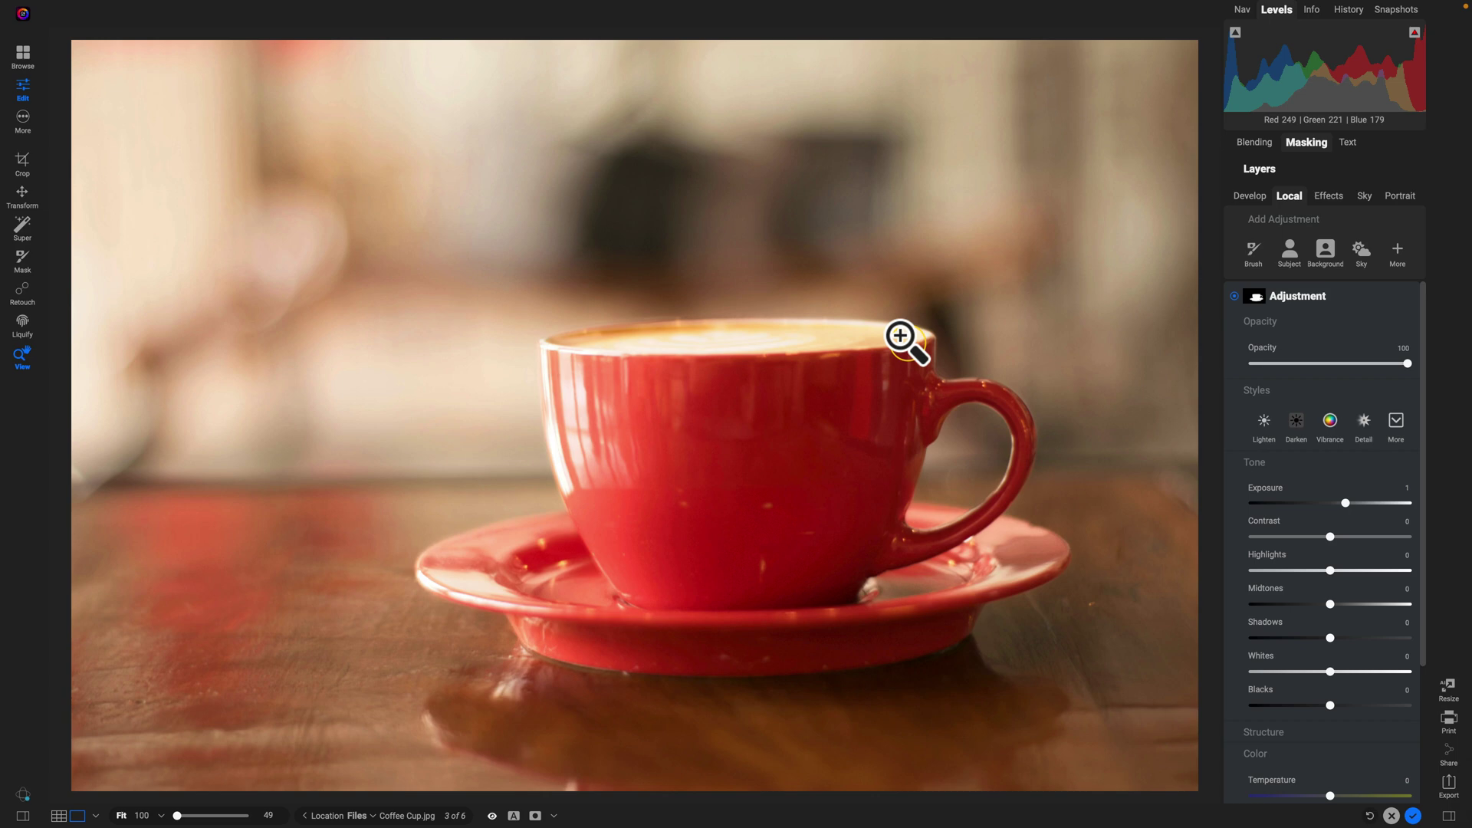
Step: Add a Linear Top gradient mask layer to the adjustment's Mask Layers
left_click(1256, 299)
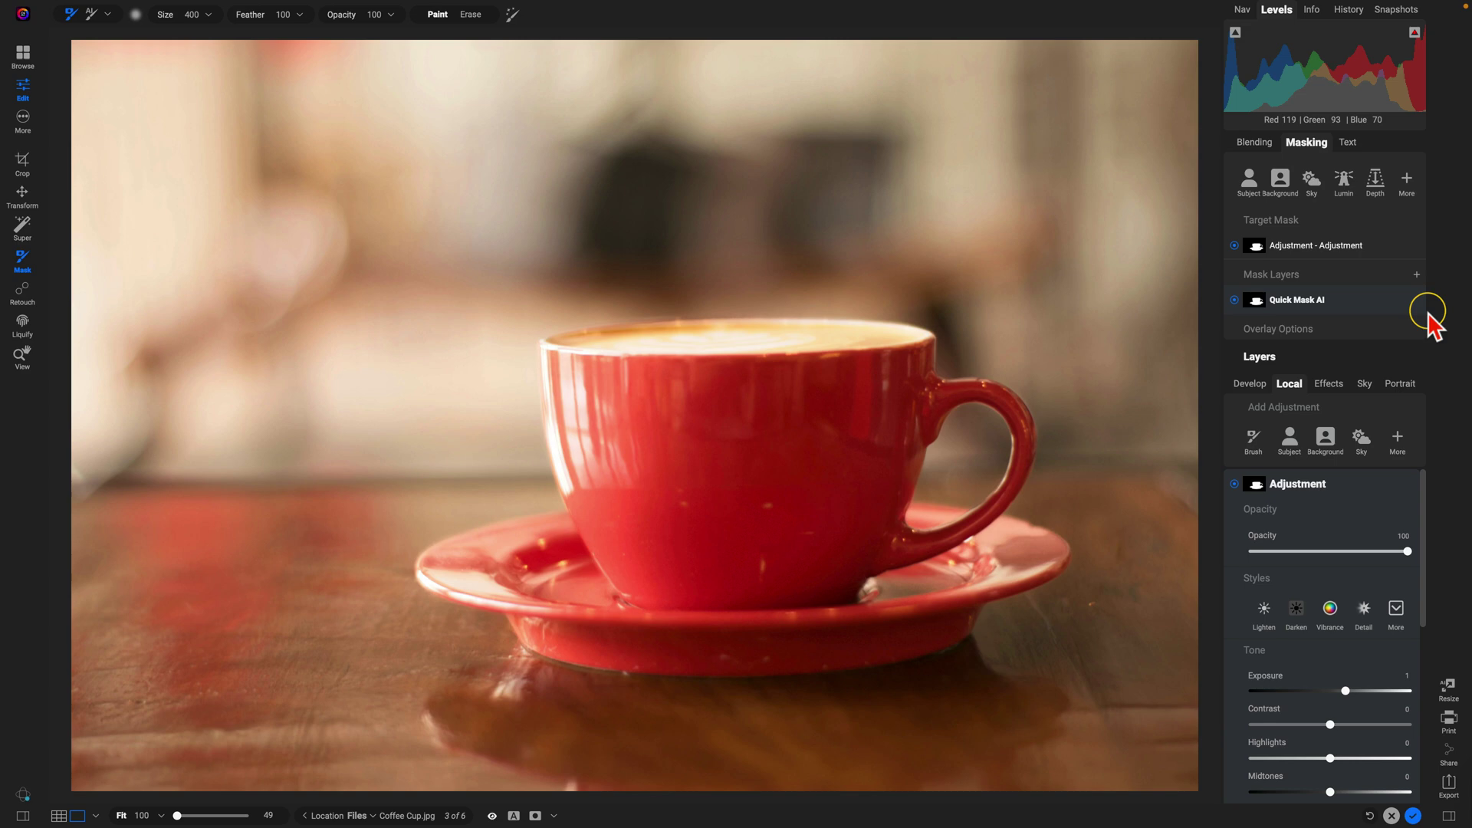
left_click(1416, 275)
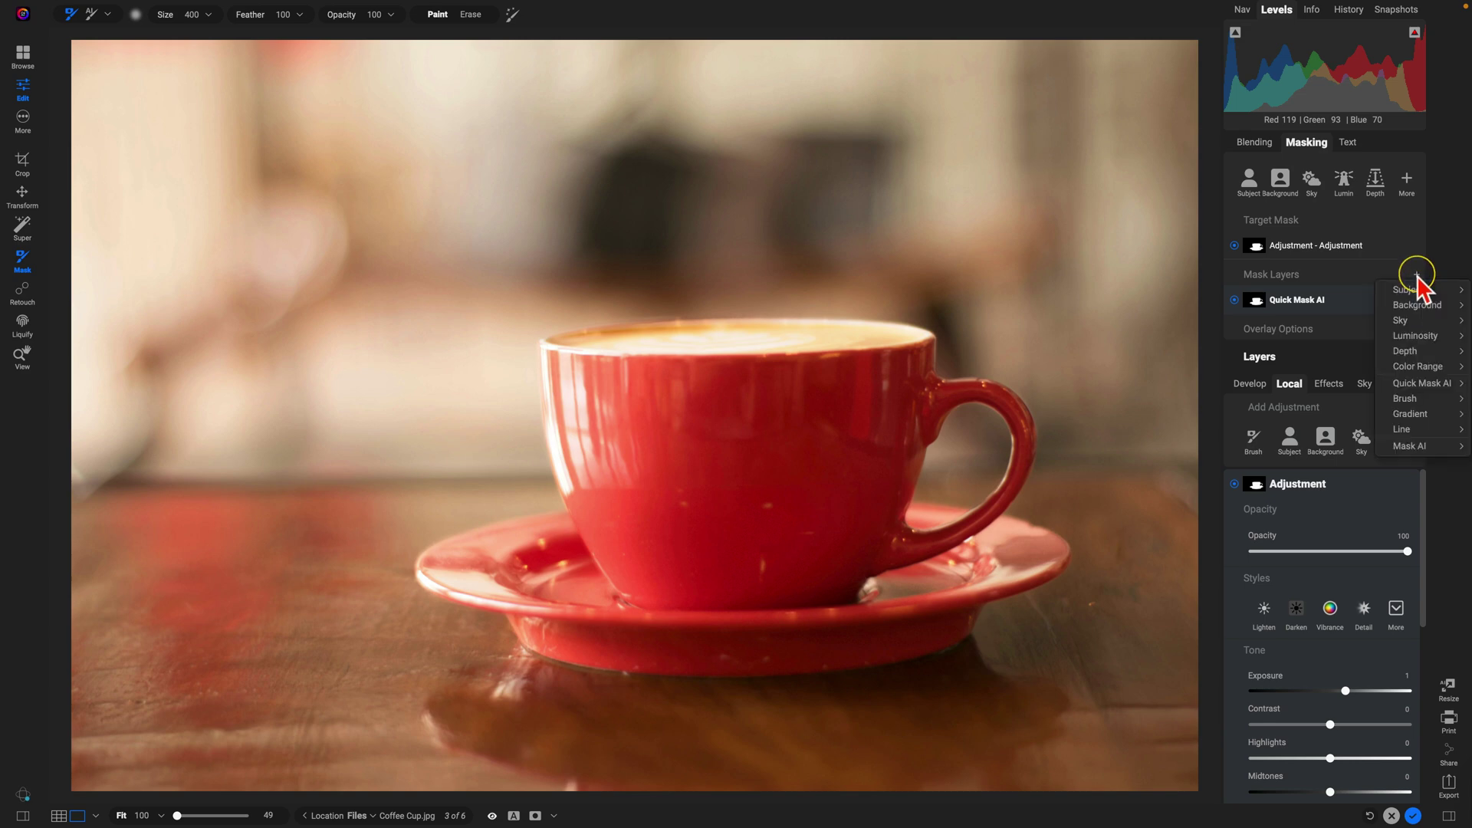
mouse_move(1414, 418)
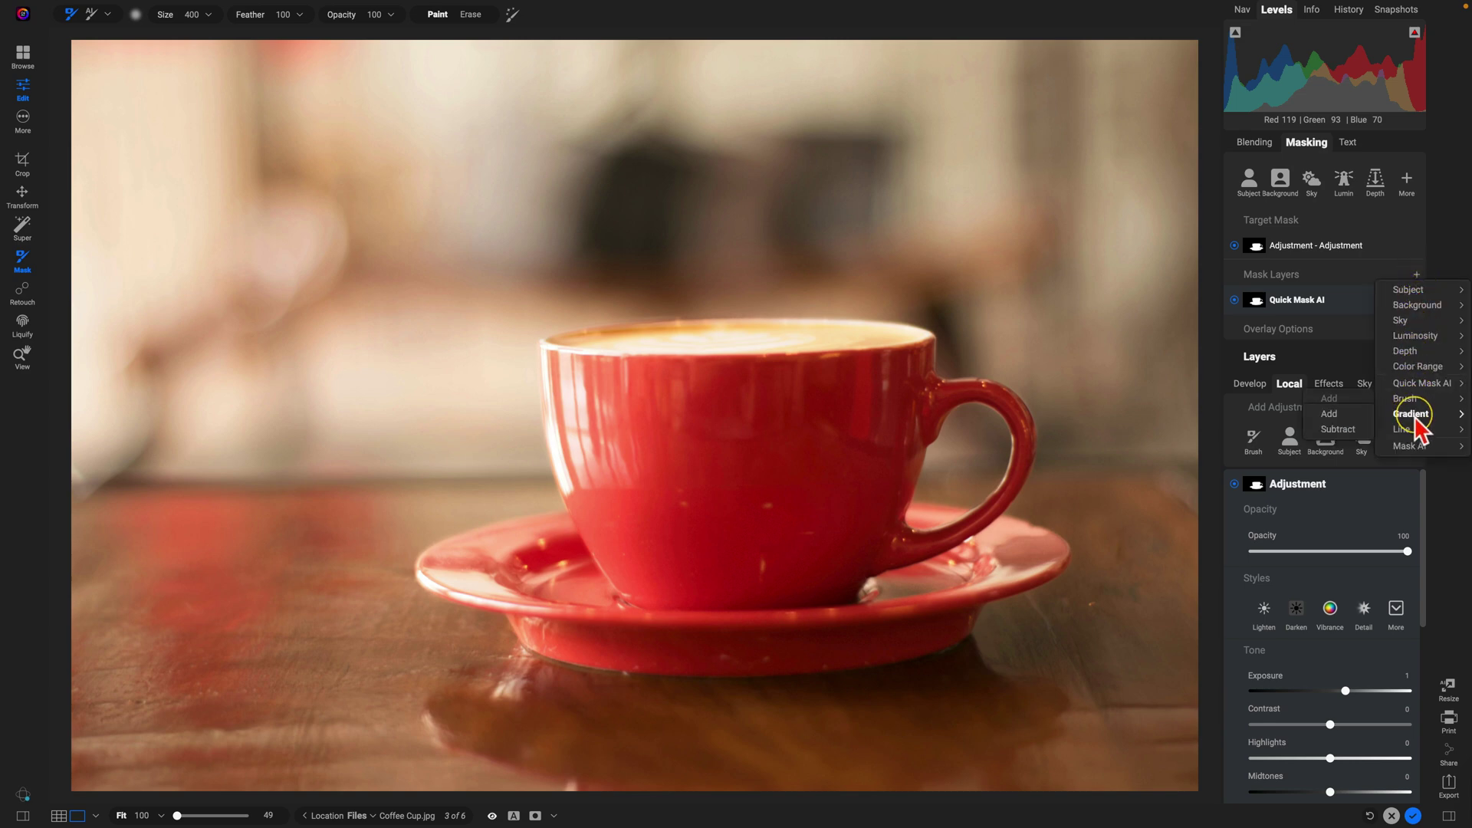
left_click(1333, 417)
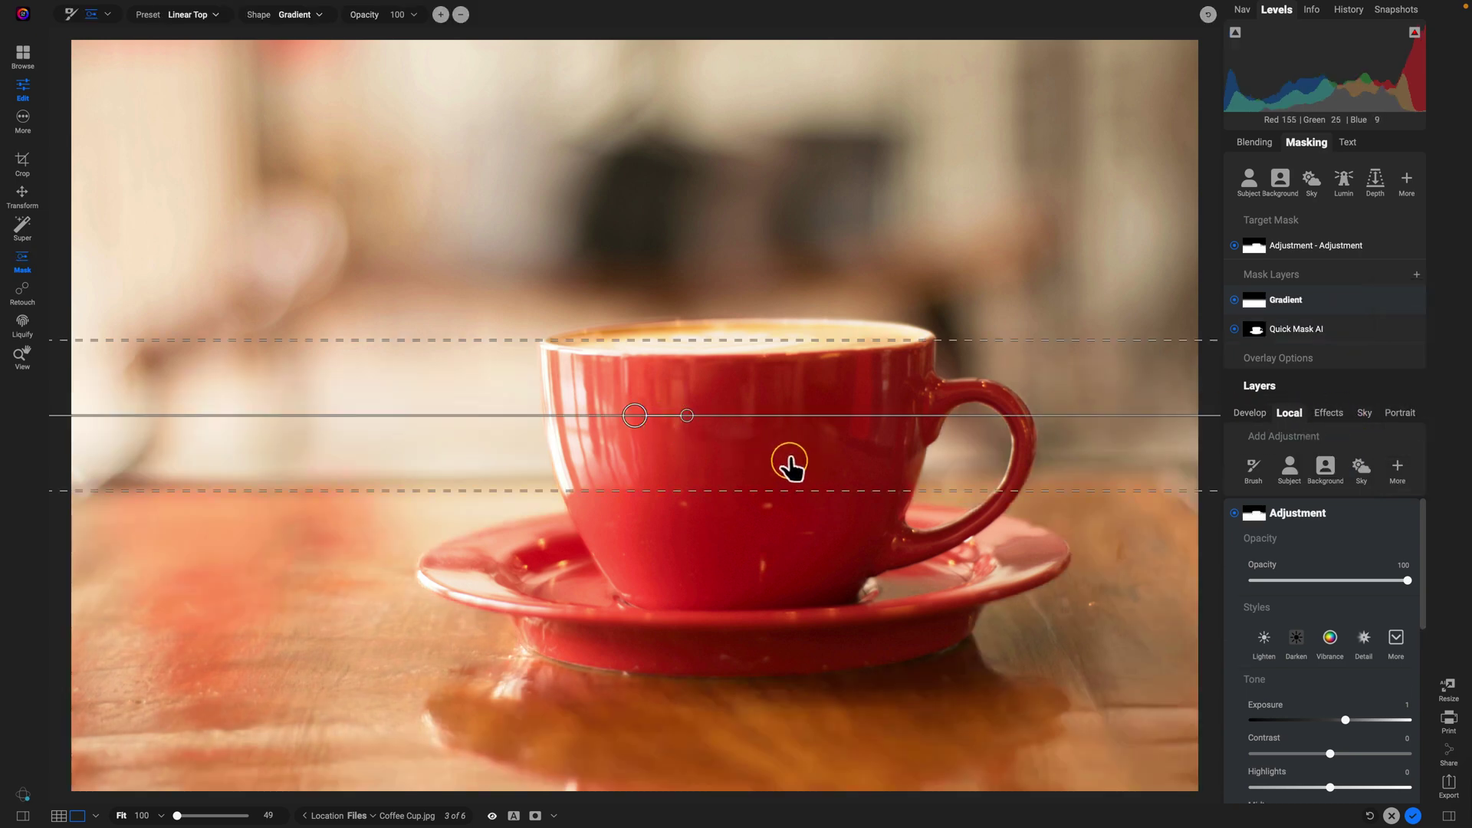
Step: In black-and-white mask view, rotate the gradient vertical and slide its transition right across the cup
key("ctrl+m")
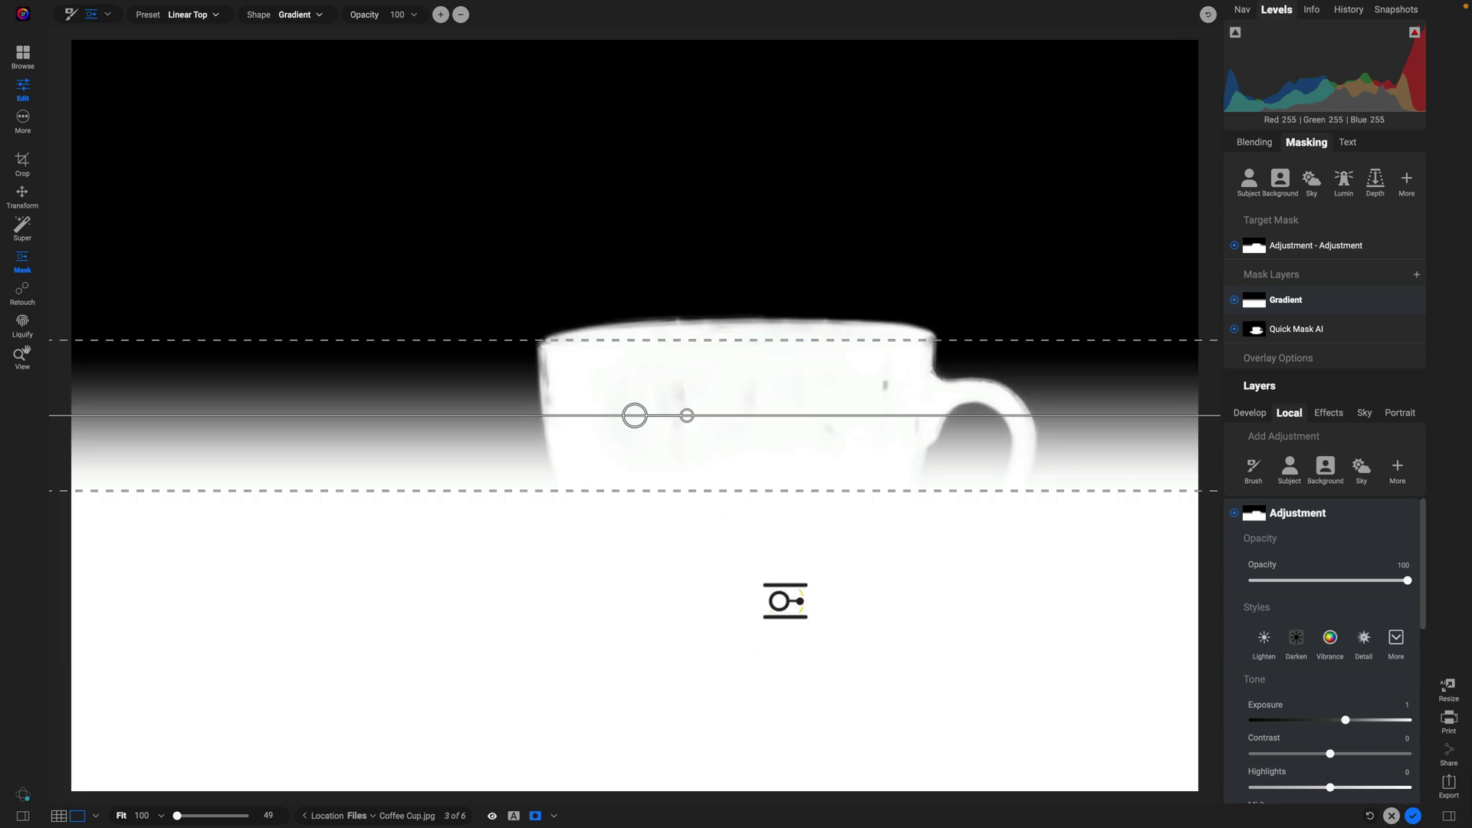
left_click_drag(689, 420, 637, 362)
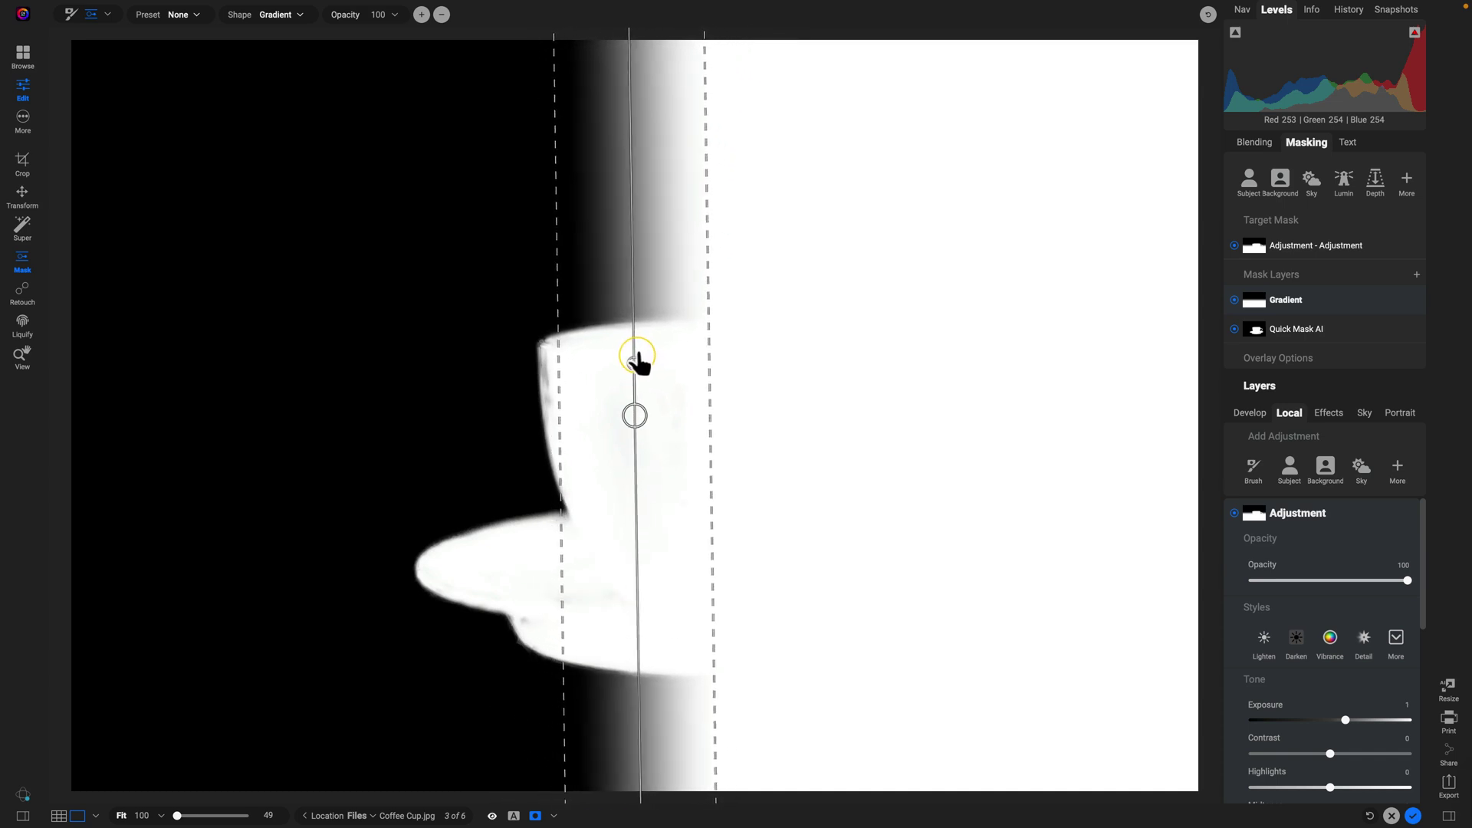
left_click_drag(635, 416, 724, 435)
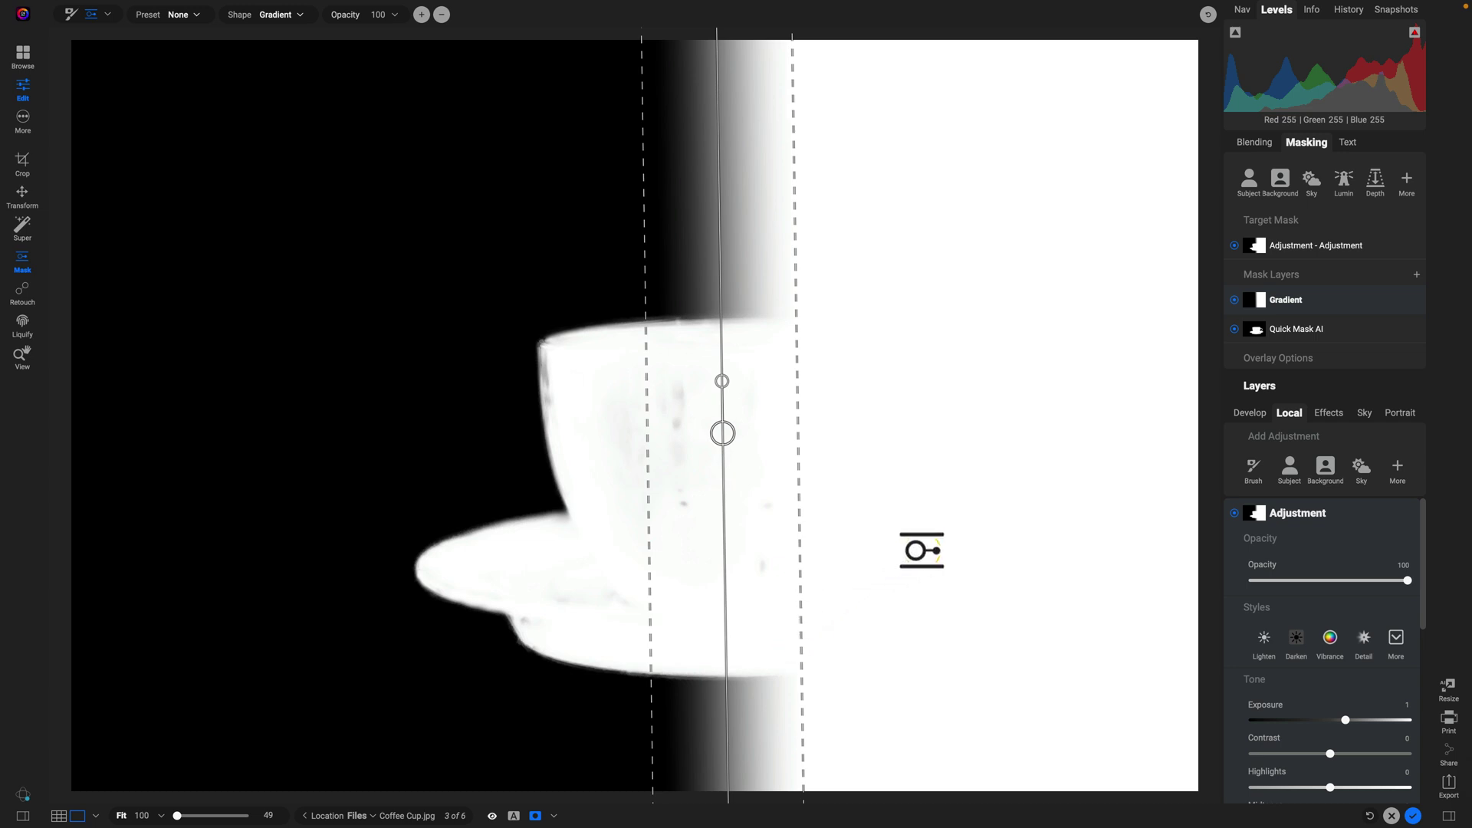
Step: Set the Gradient mask layer's mode to Intersect with the Quick Mask AI mask
left_click(1335, 281)
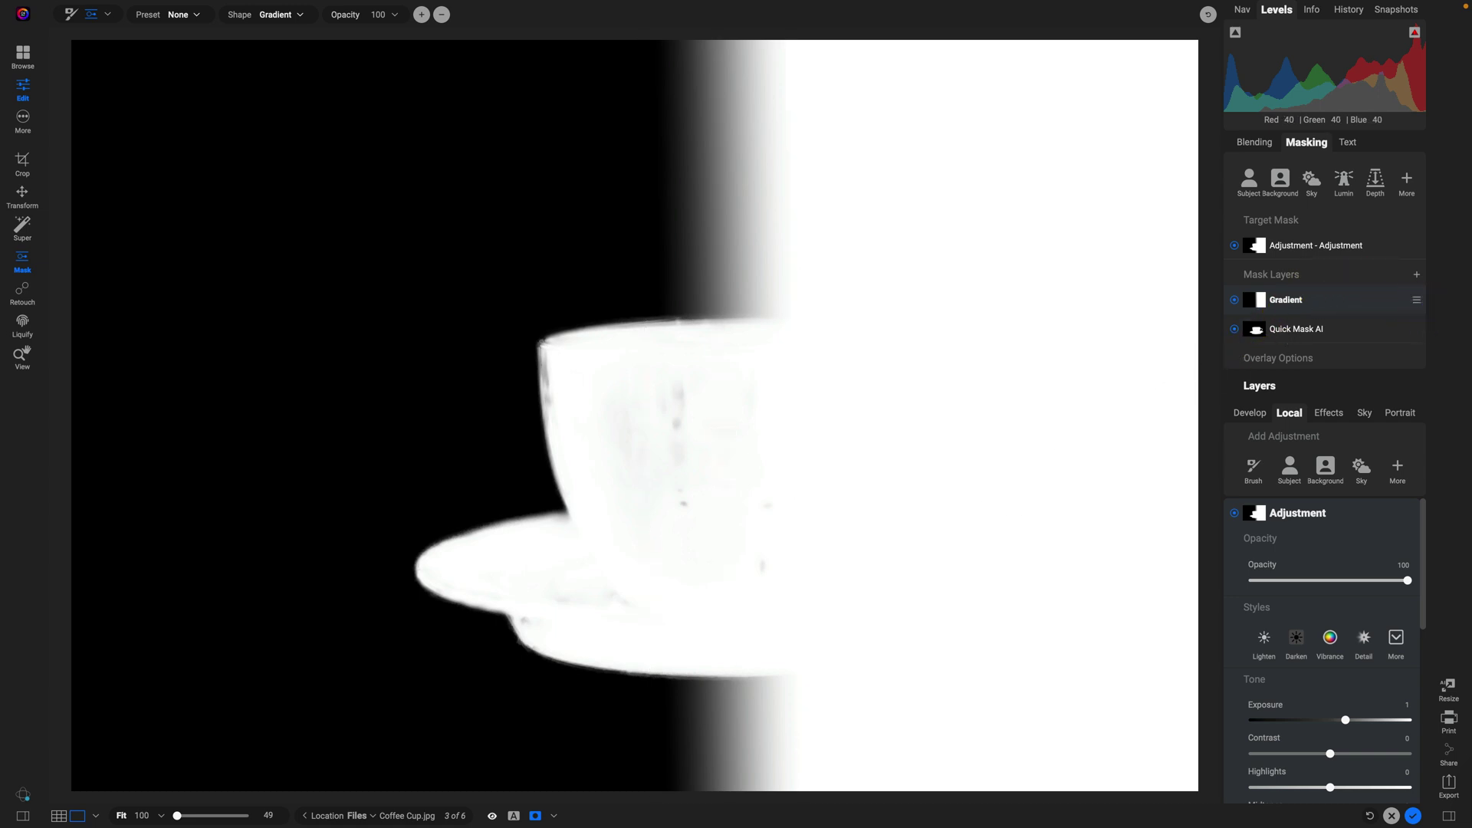
right_click(1419, 303)
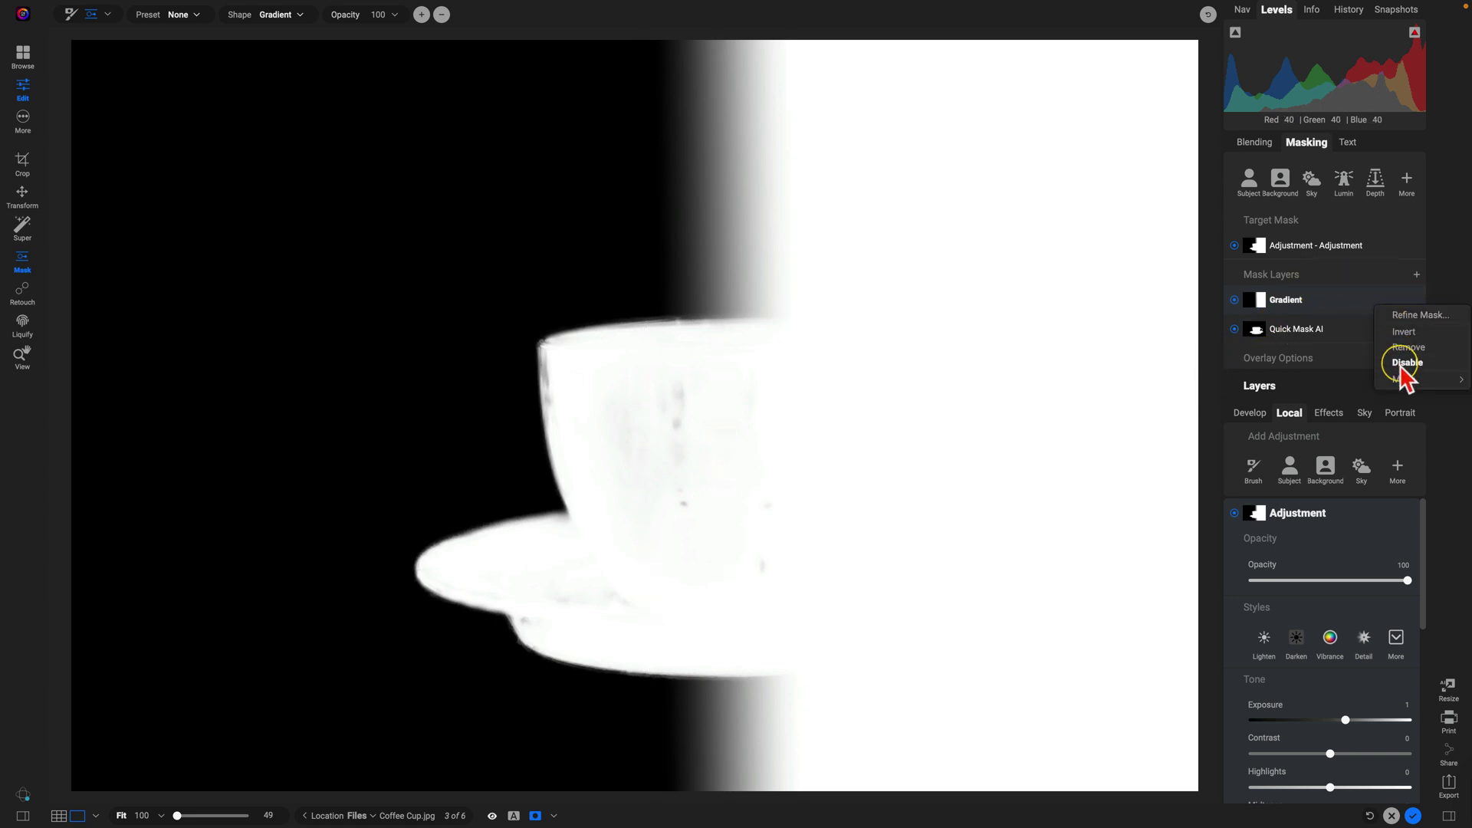
mouse_move(1408, 382)
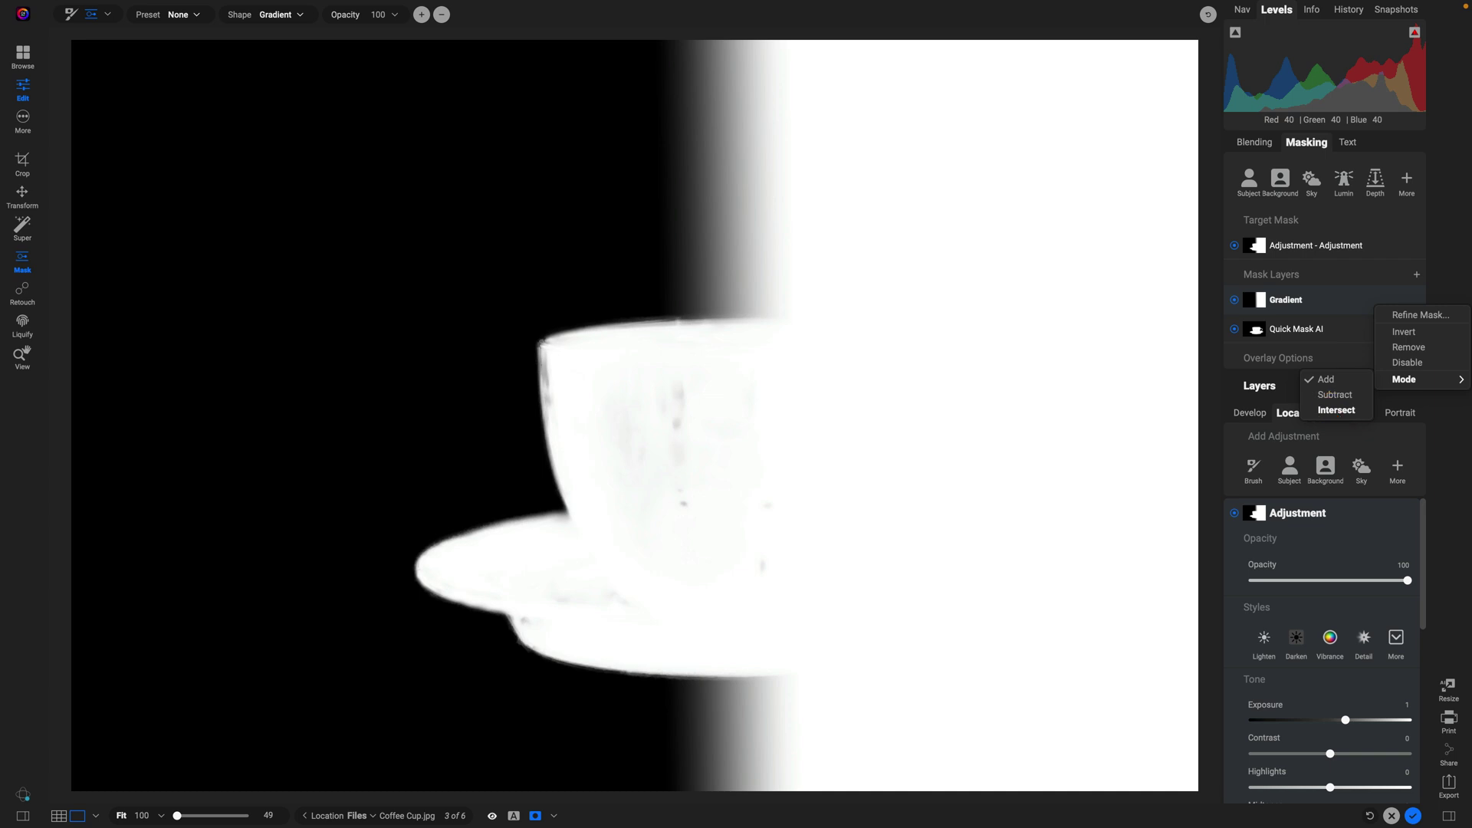
left_click(1336, 411)
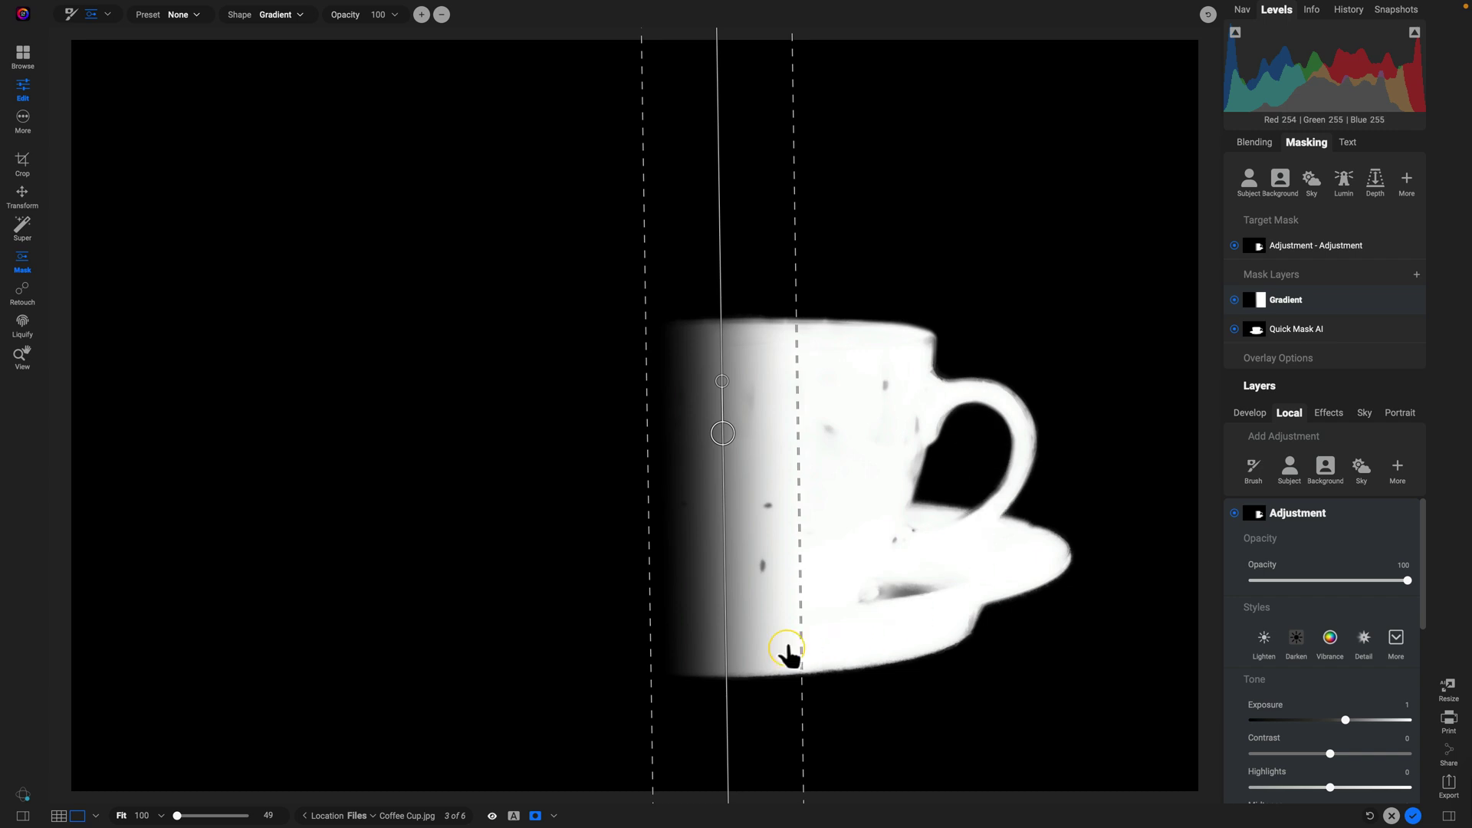
Step: Reposition the gradient across the cup and widen its feathered transition in full-colour view
mouse_move(721, 433)
left_mouse_down()
mouse_move(842, 430)
mouse_move(703, 424)
mouse_move(654, 451)
mouse_move(782, 437)
mouse_move(721, 441)
left_mouse_up()
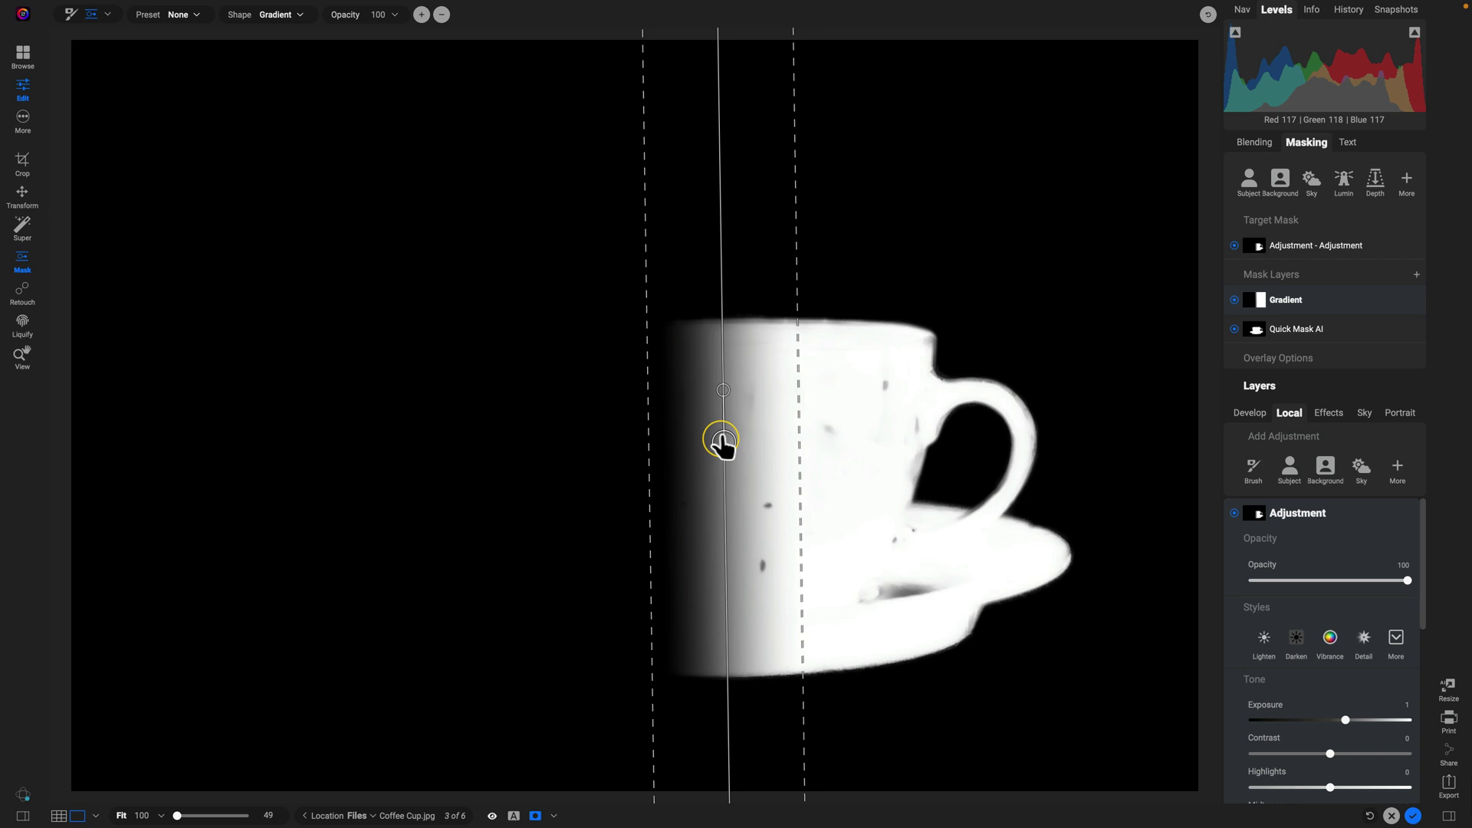
key("ctrl+m")
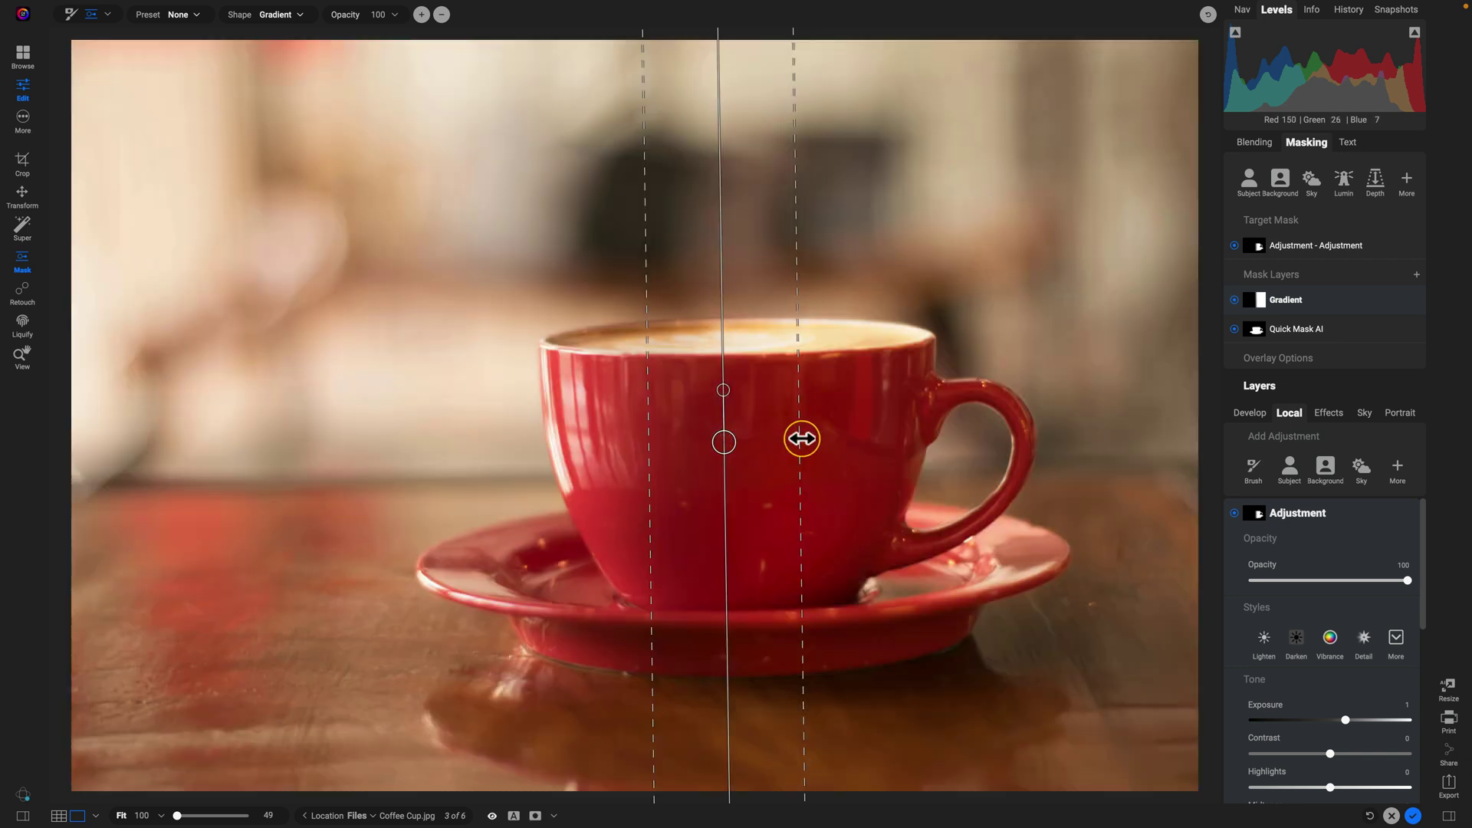
left_click_drag(802, 438, 819, 439)
left_click(1235, 514)
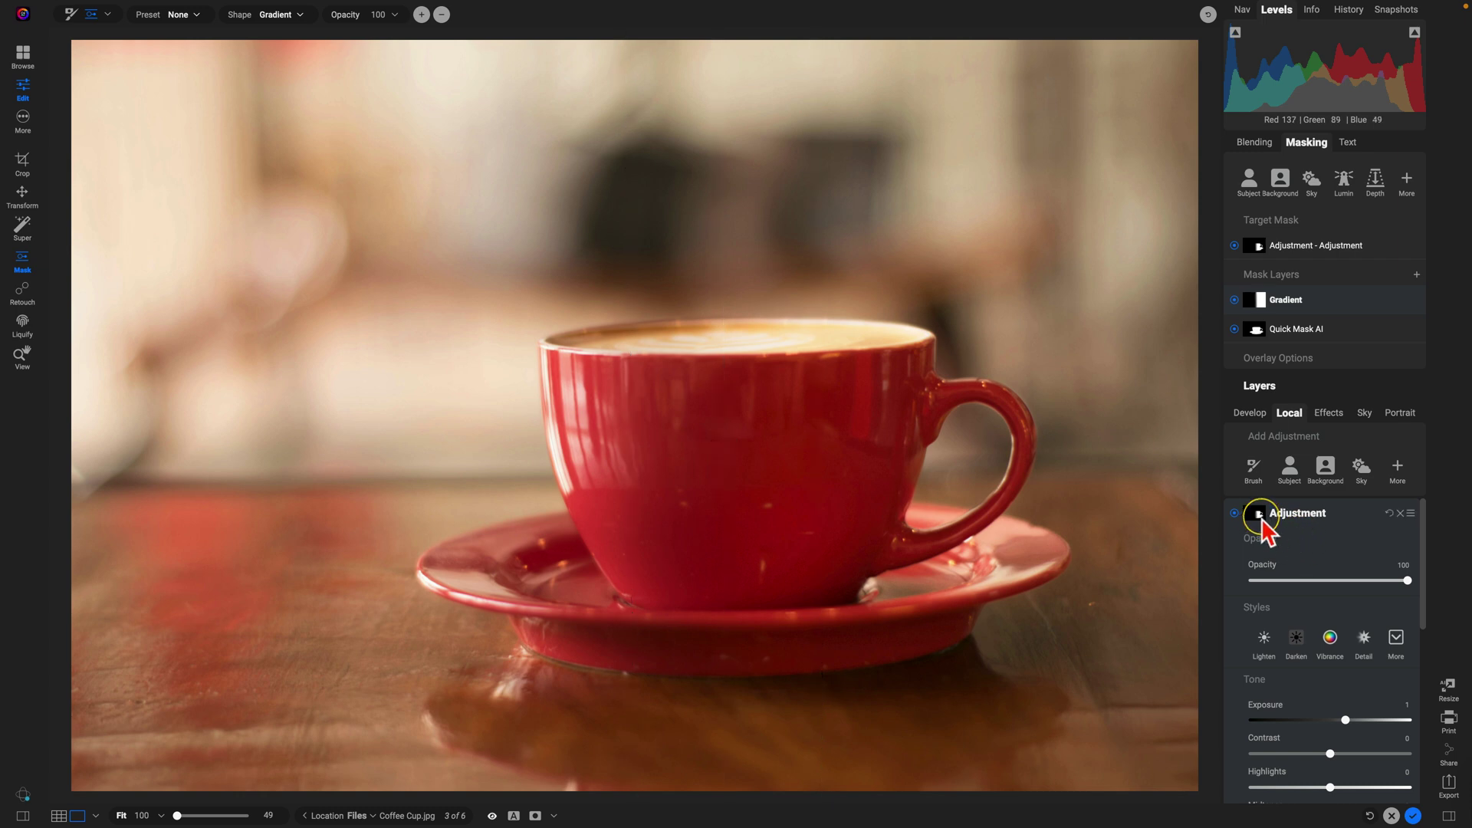
left_click(1235, 513)
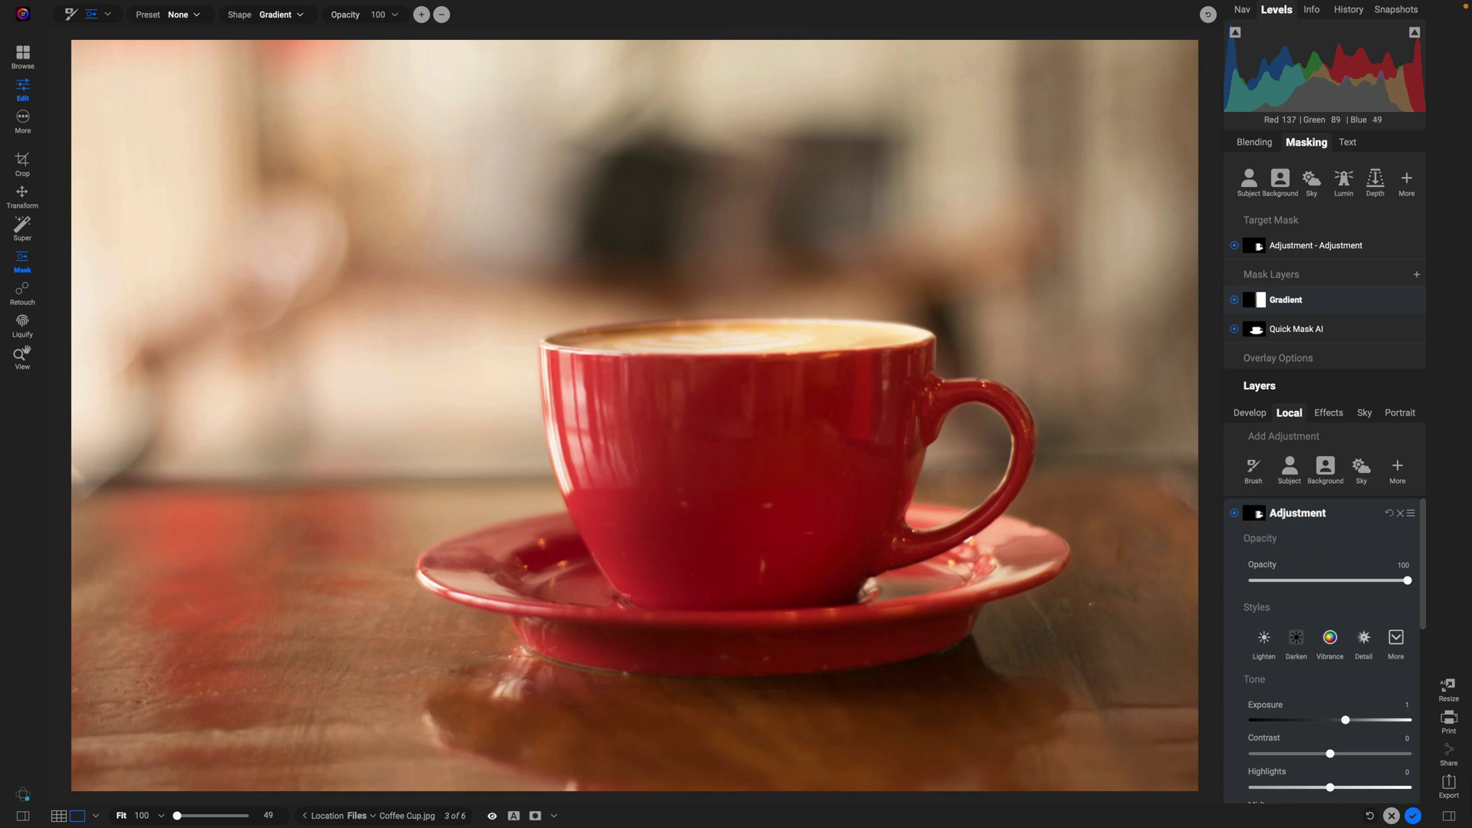
left_click(1234, 514)
left_click(1235, 514)
left_click(1235, 514)
left_click(1234, 513)
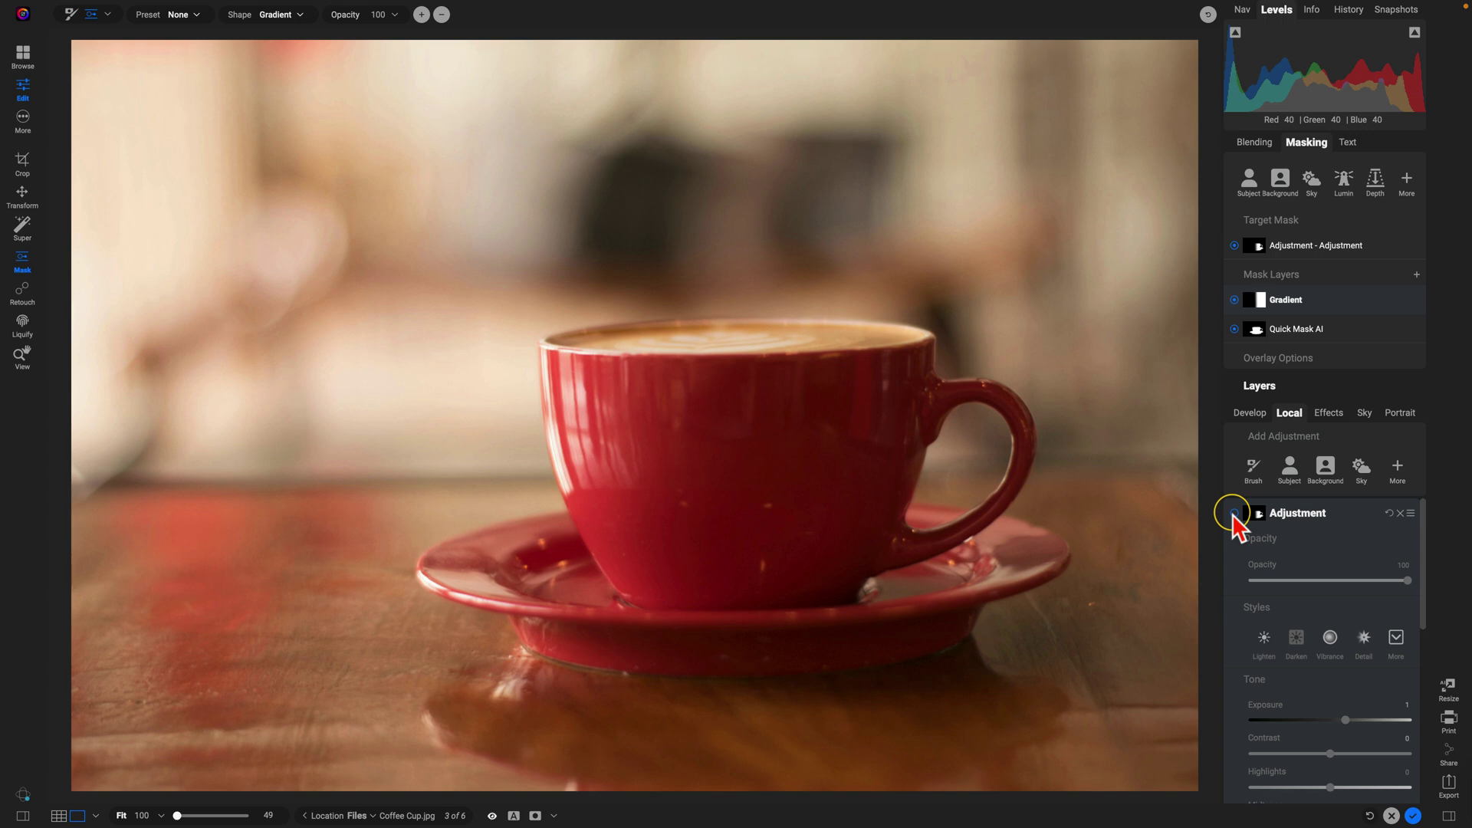
left_click(1235, 514)
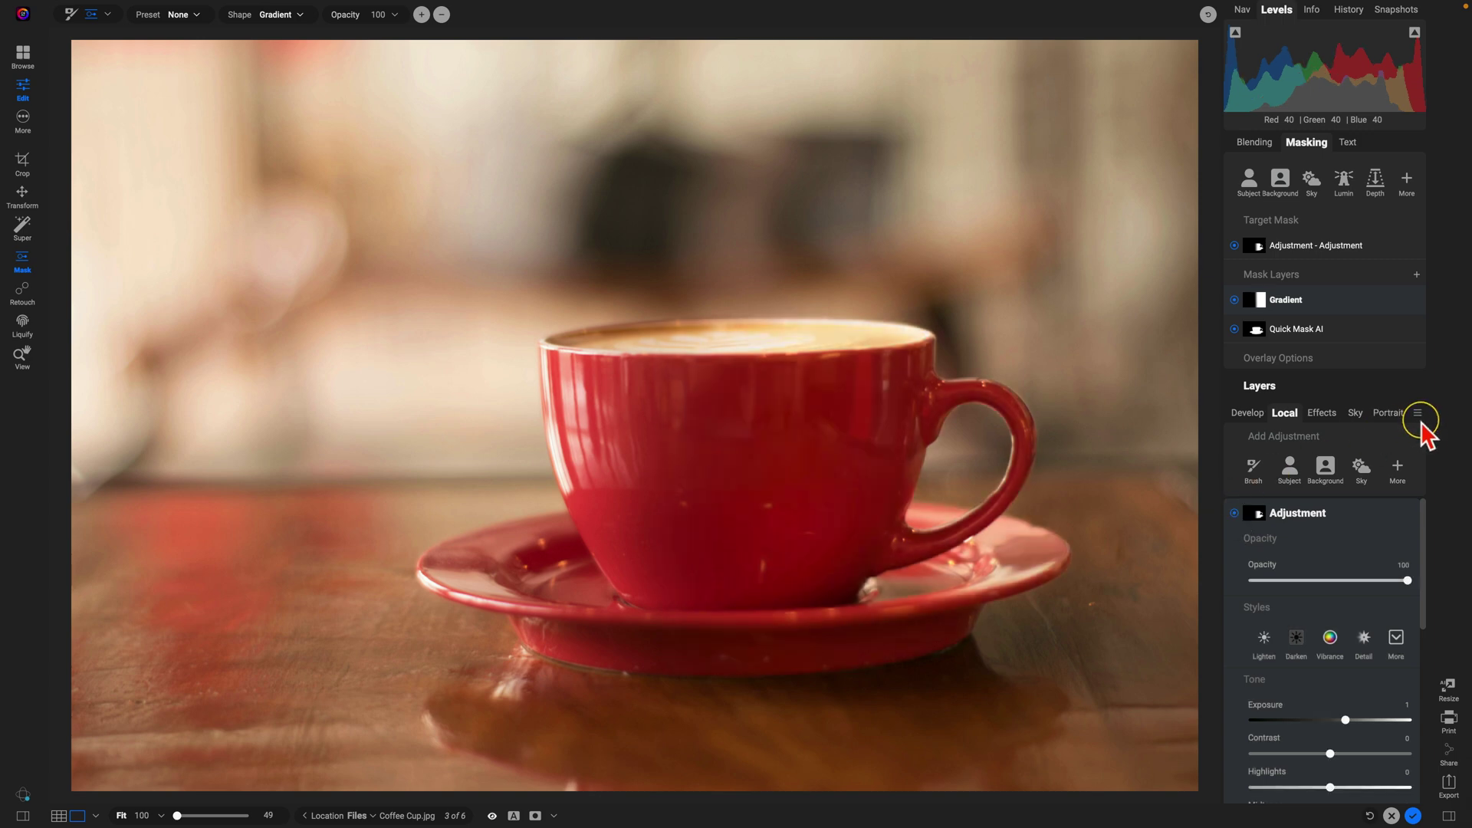